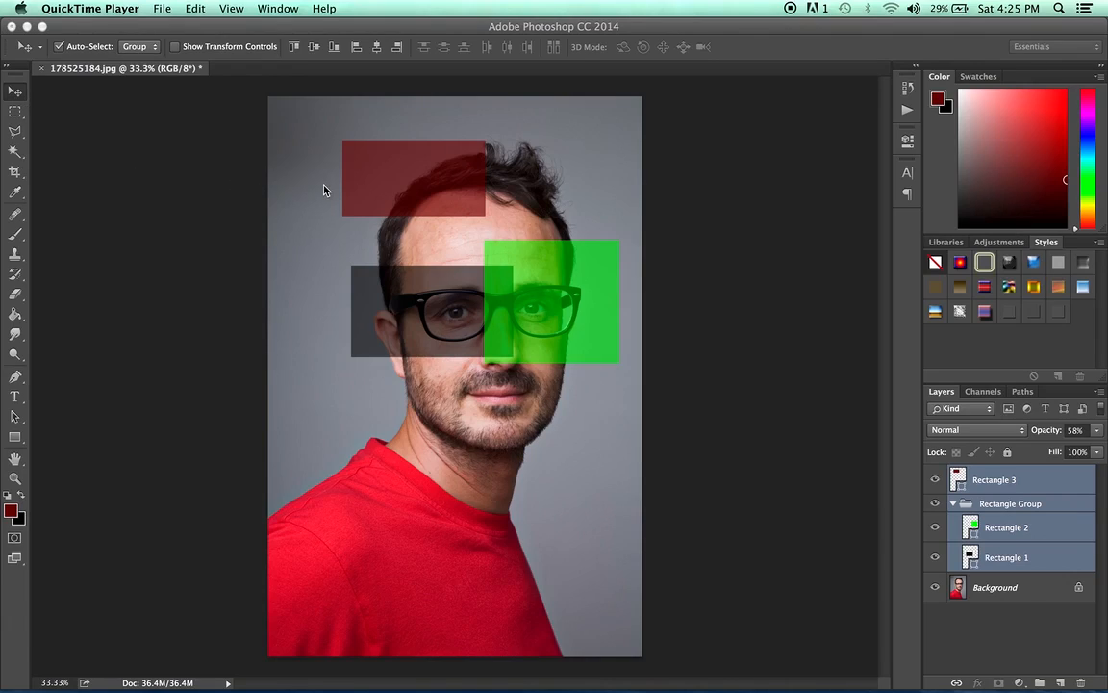
- Activate the Move tool and select the Rectangle 1 layer, followed by the Rectangle 2 layer
click(14, 92)
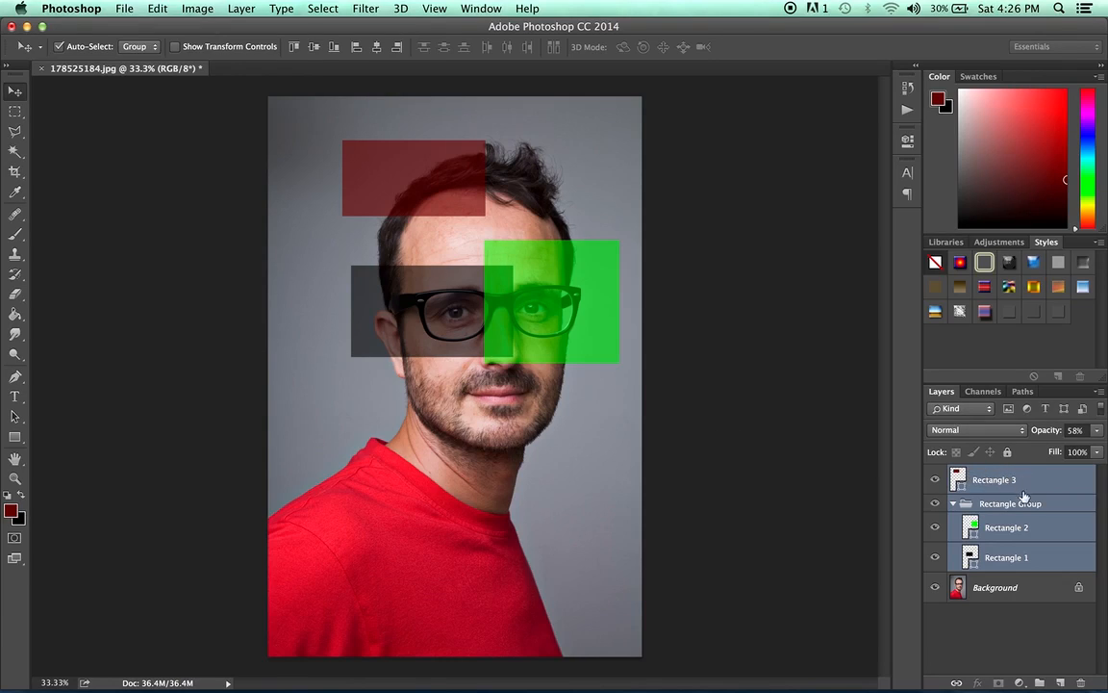
click(1017, 559)
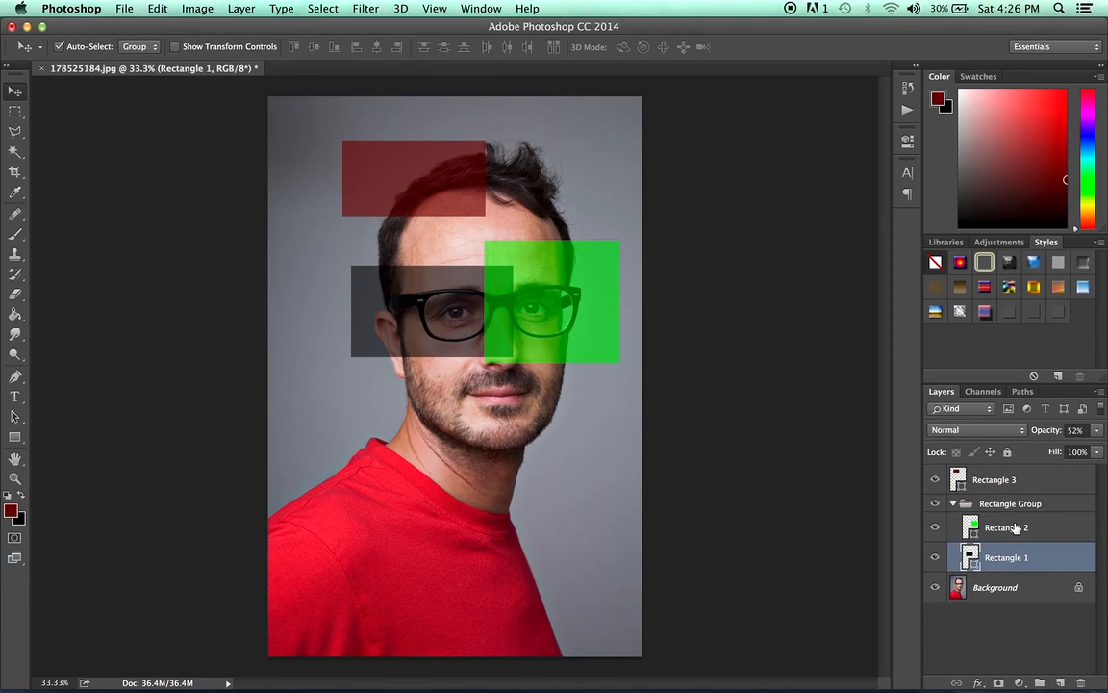
click(1014, 527)
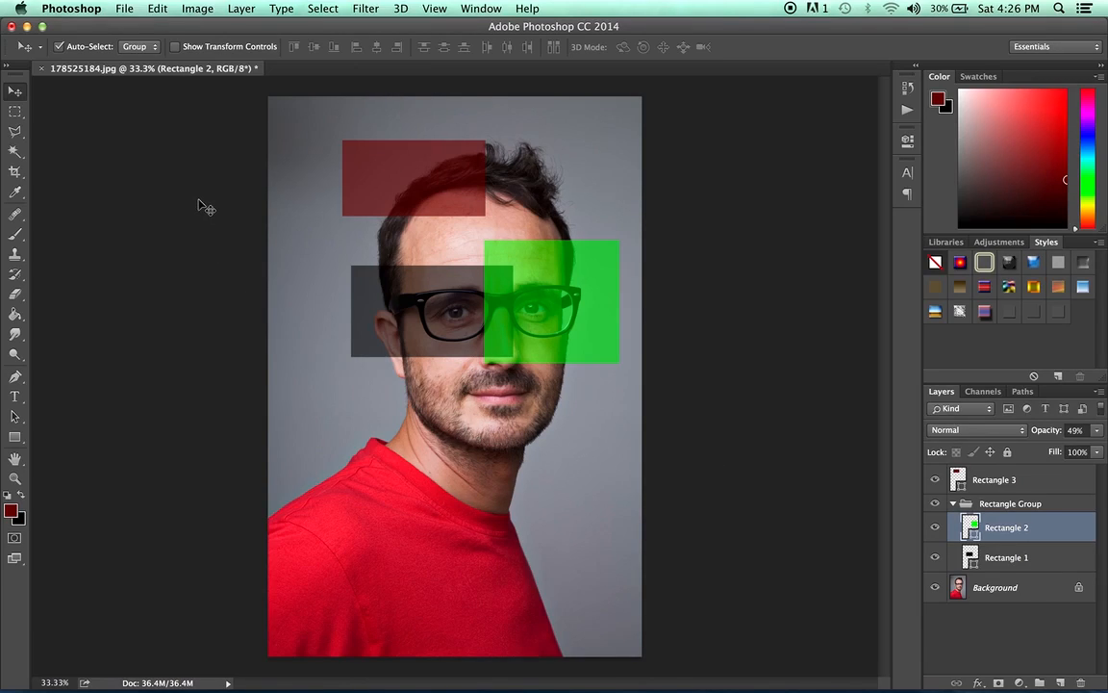
- Examine the tool presets available for the Move tool
click(40, 48)
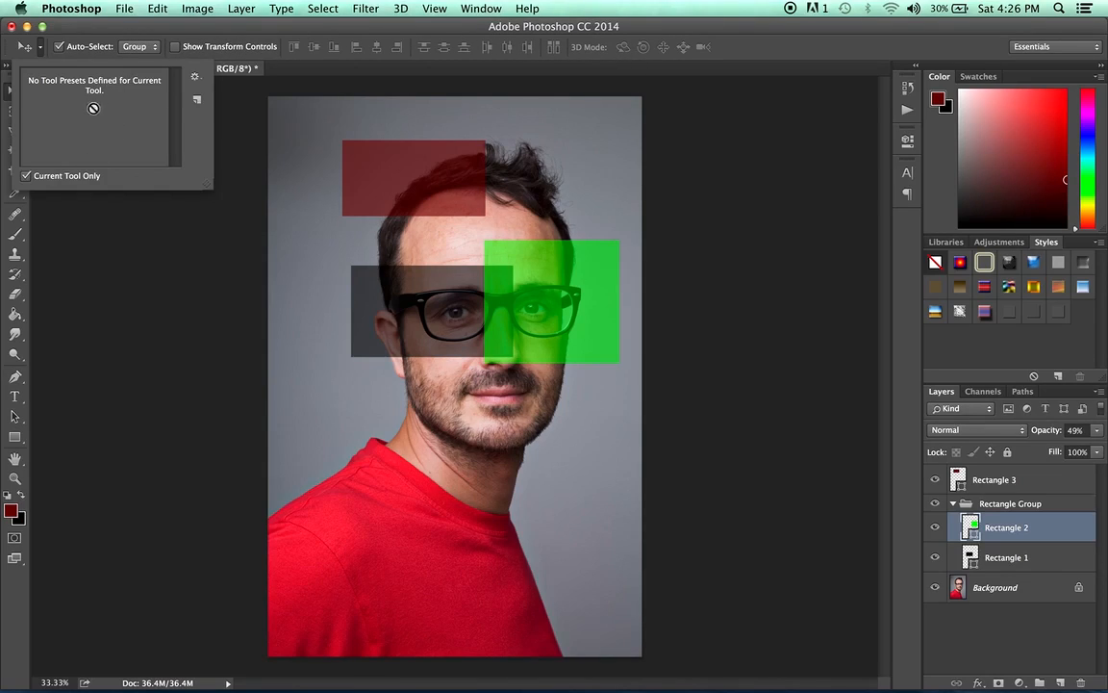
click(42, 48)
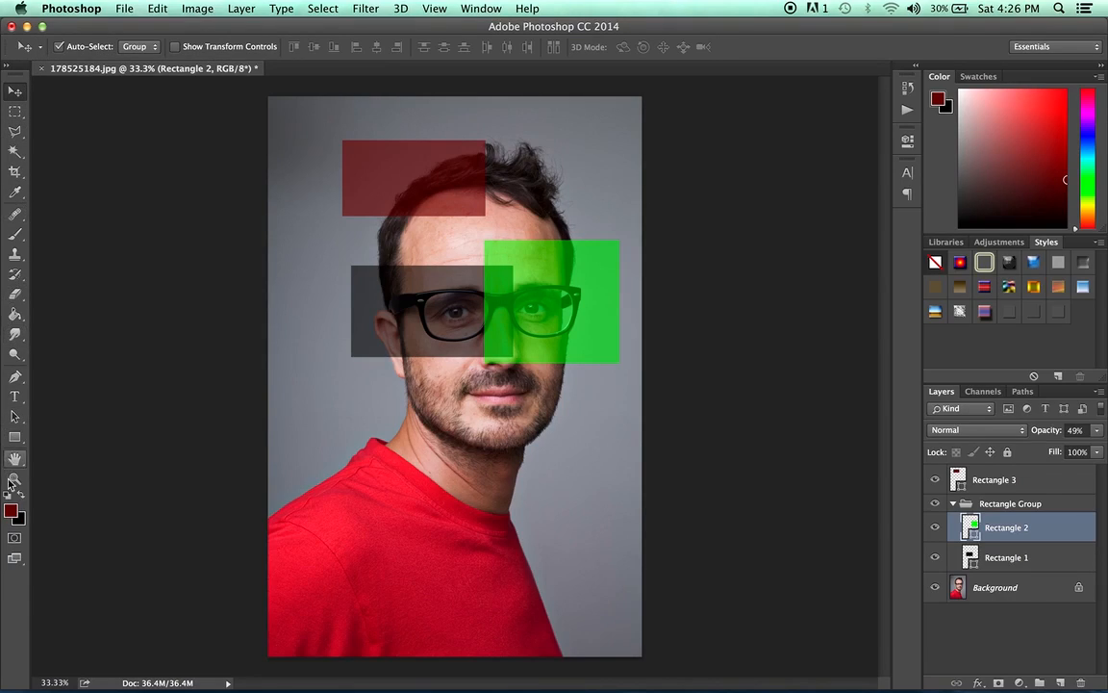
click(43, 48)
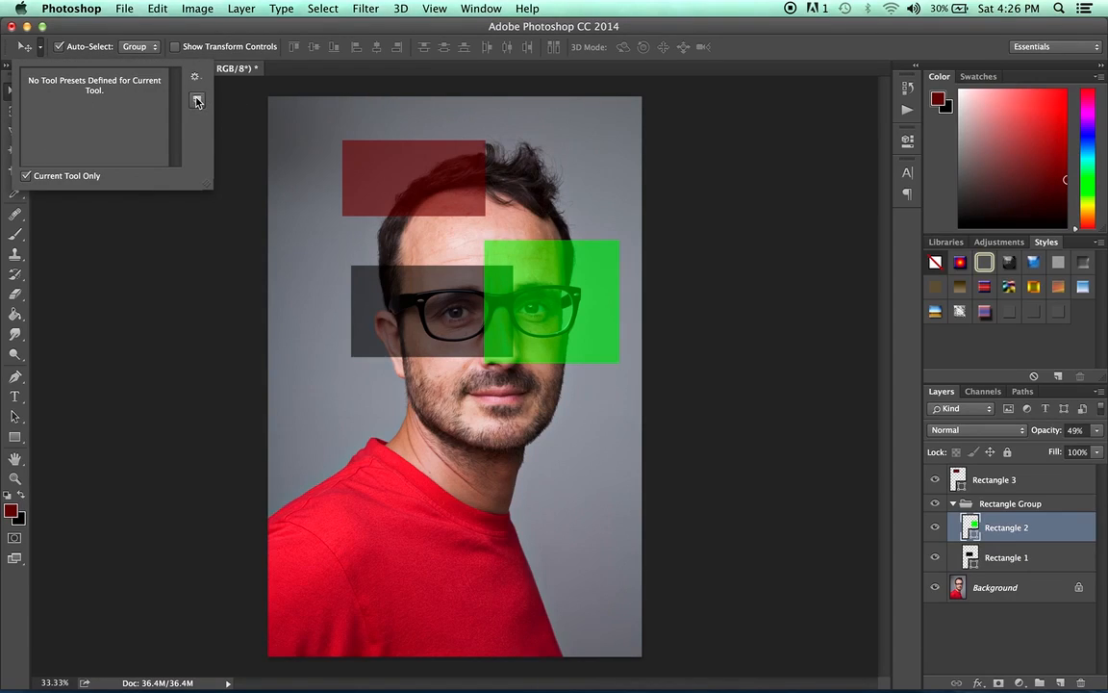
click(93, 28)
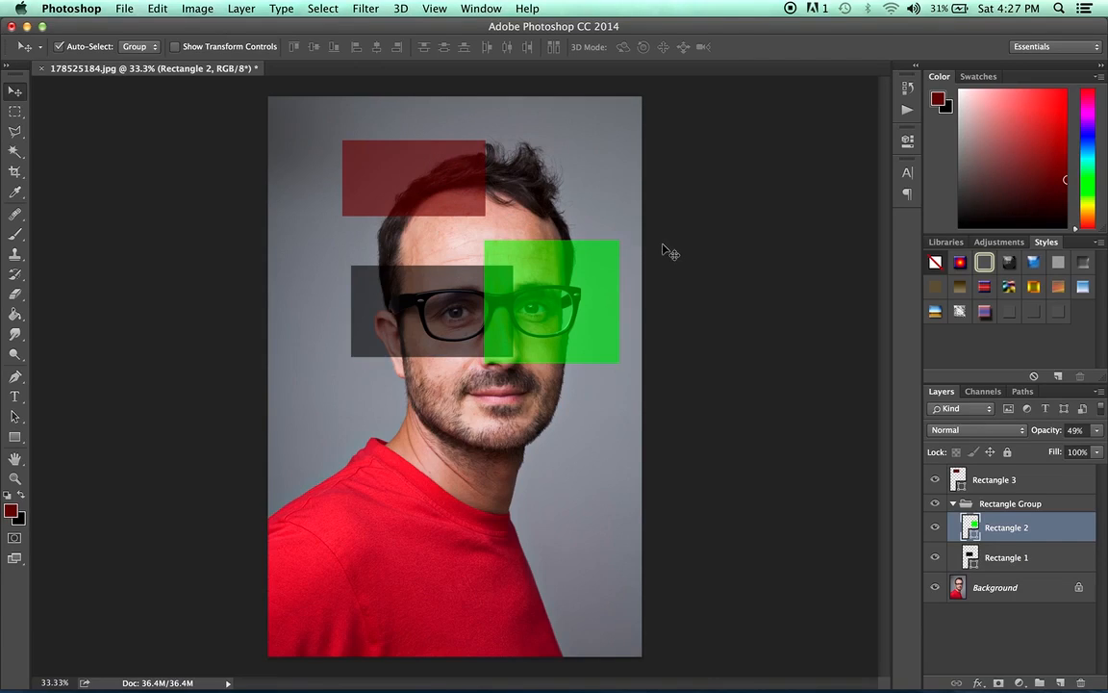
- Select the Rectangle 3 layer, turn off Auto-Select and reposition the dark red rectangle above the man's hairline
click(1027, 485)
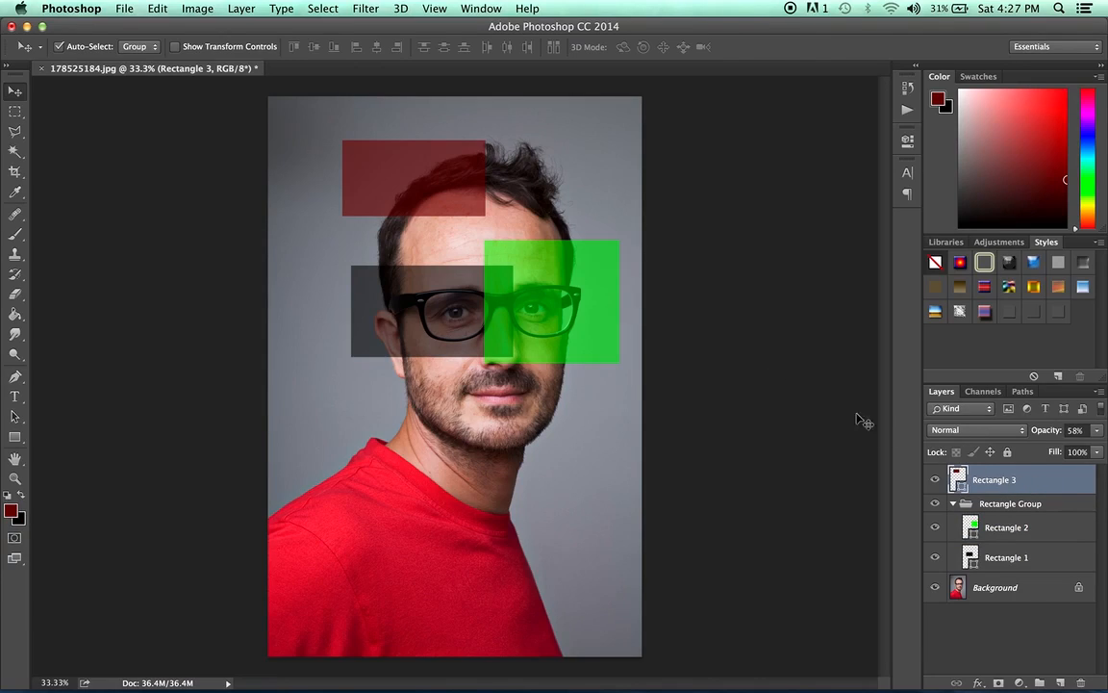
drag(415, 164, 443, 139)
click(60, 46)
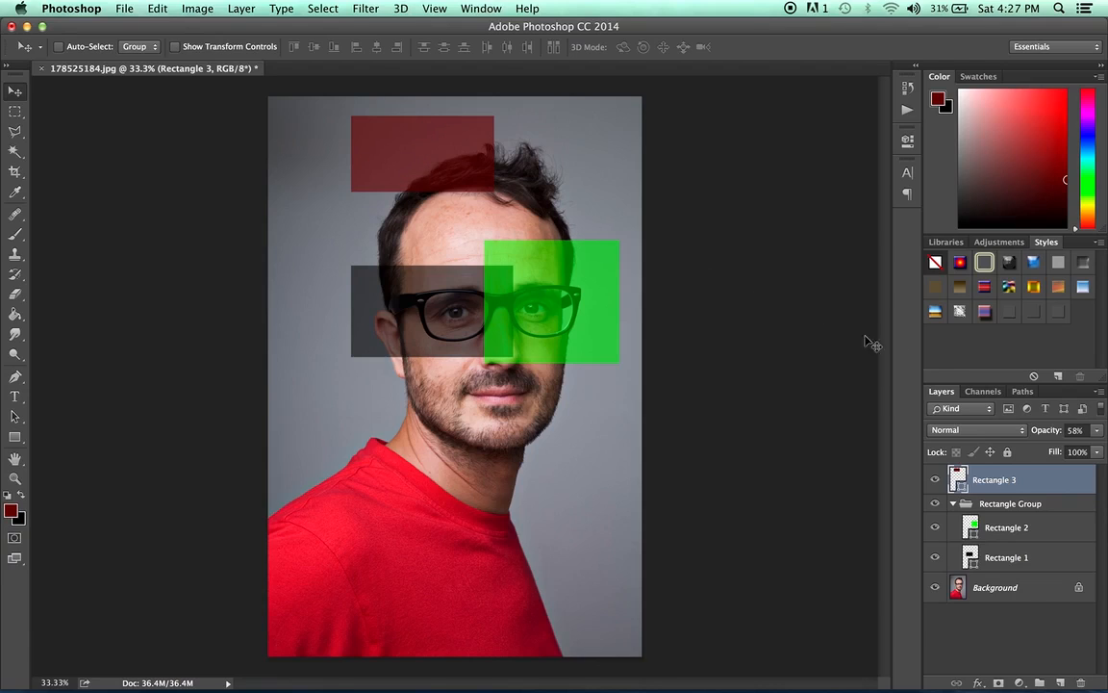
mouse_move(449, 133)
mouse_down()
mouse_move(434, 174)
mouse_move(435, 150)
mouse_move(414, 155)
mouse_move(439, 170)
mouse_move(458, 150)
mouse_move(436, 149)
mouse_up()
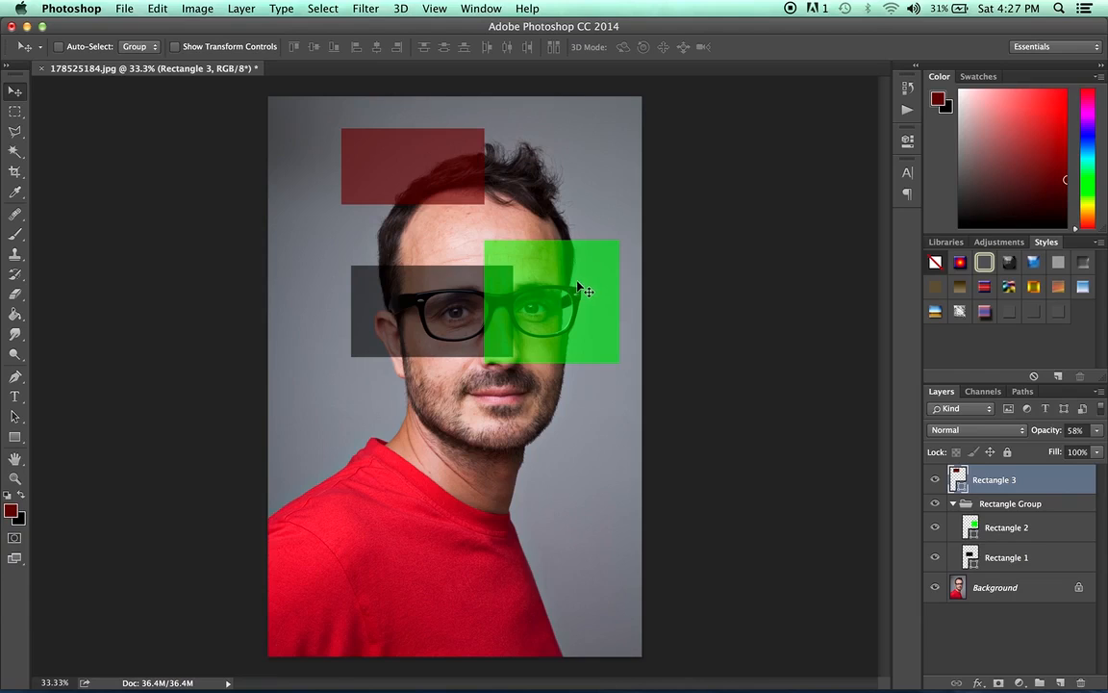
drag(573, 294, 390, 544)
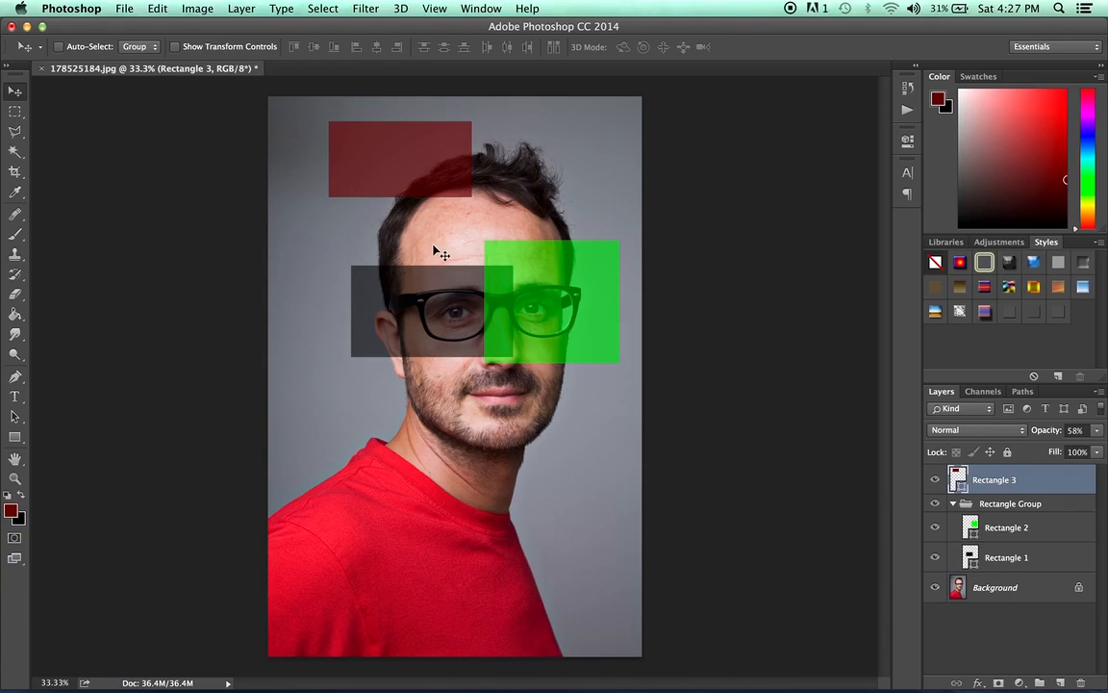
- Turn Auto-Select back on for groups and move the Rectangle Group down over the man's face
click(59, 46)
drag(554, 278, 539, 320)
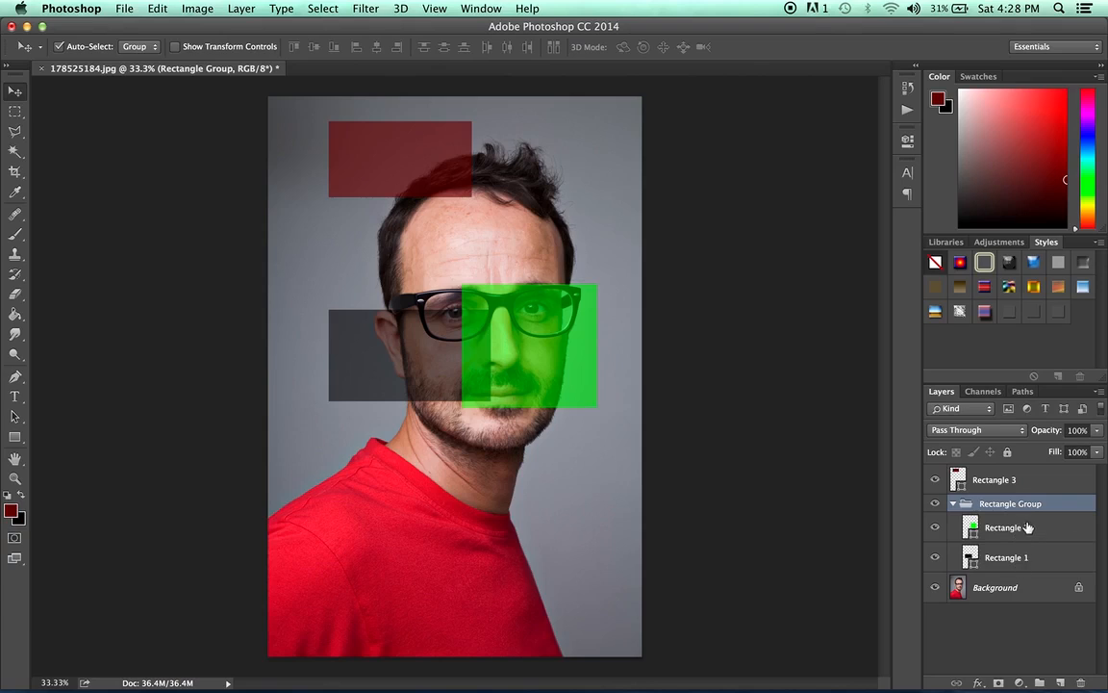
mouse_move(428, 373)
mouse_down()
mouse_move(429, 423)
mouse_move(404, 348)
mouse_move(458, 369)
mouse_move(421, 339)
mouse_move(423, 350)
mouse_up()
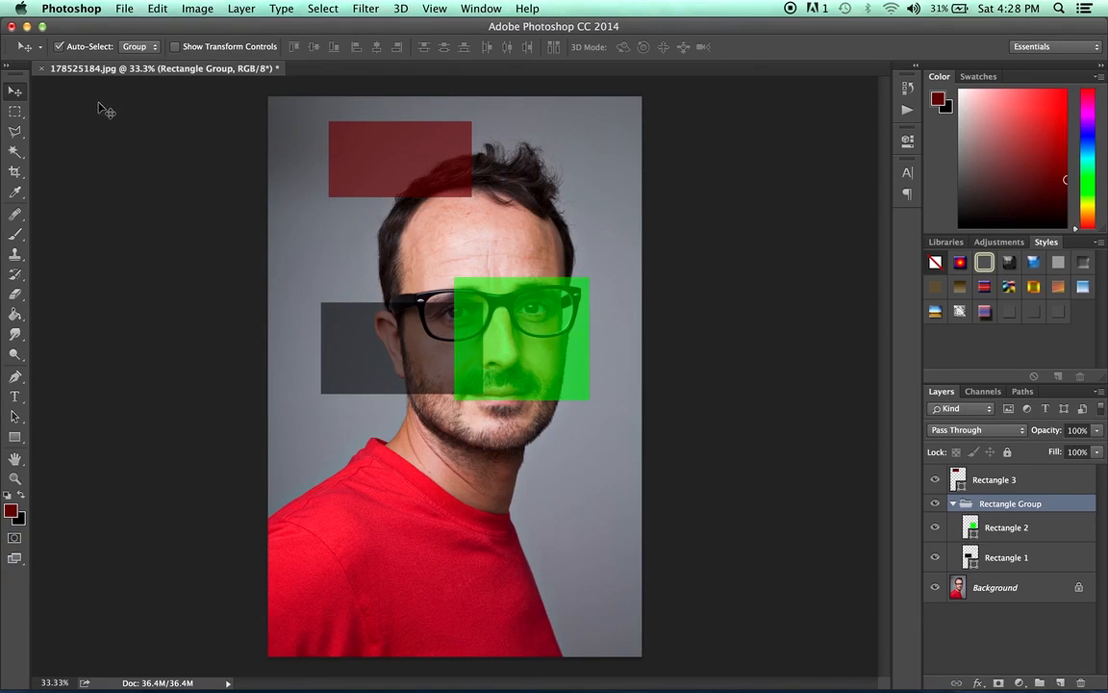
- Set Auto-Select to Layer and separately move the green rectangle up, the black one onto the shoulder and the dark red one beside the forehead
click(148, 50)
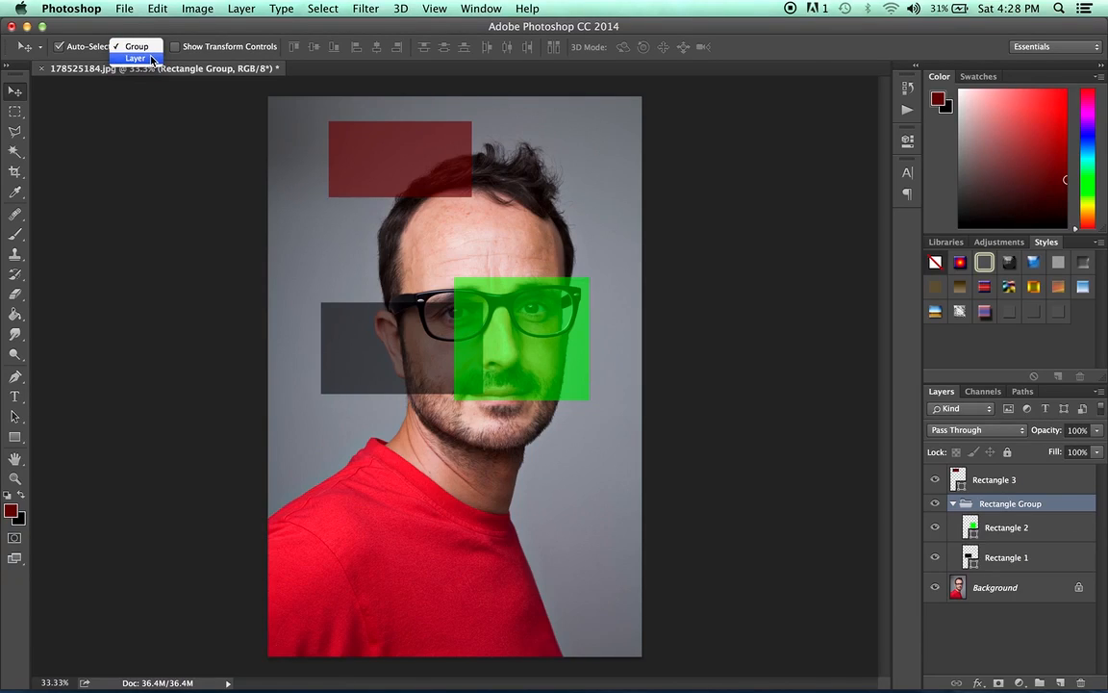
click(151, 58)
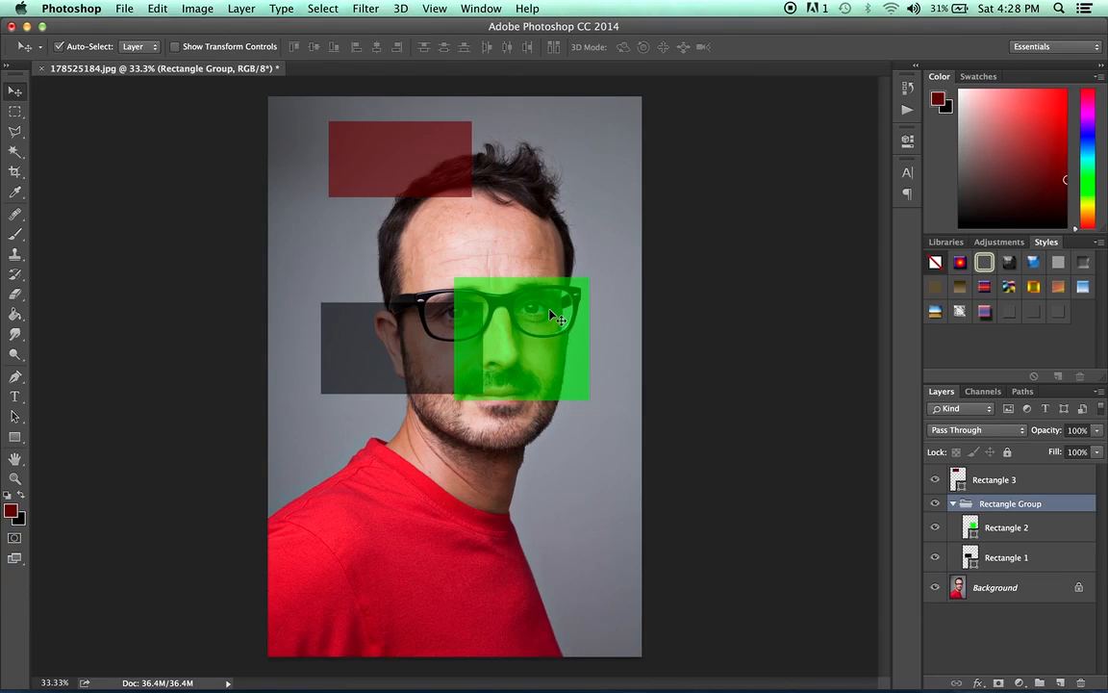
drag(543, 346, 583, 236)
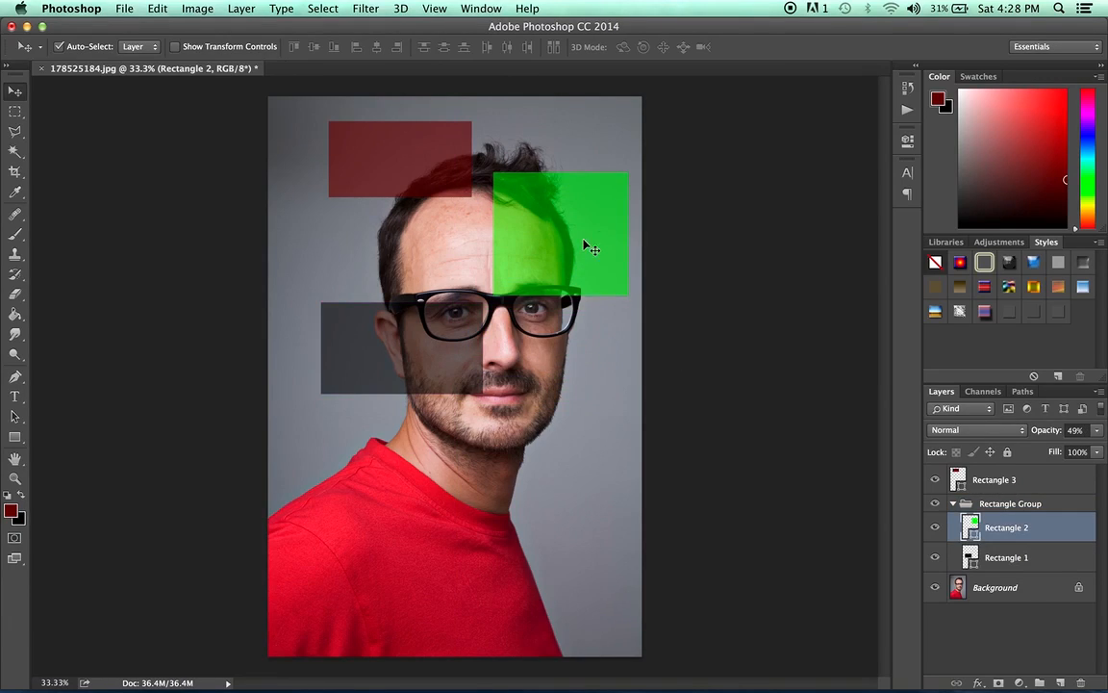
drag(443, 343, 394, 471)
drag(396, 170, 373, 243)
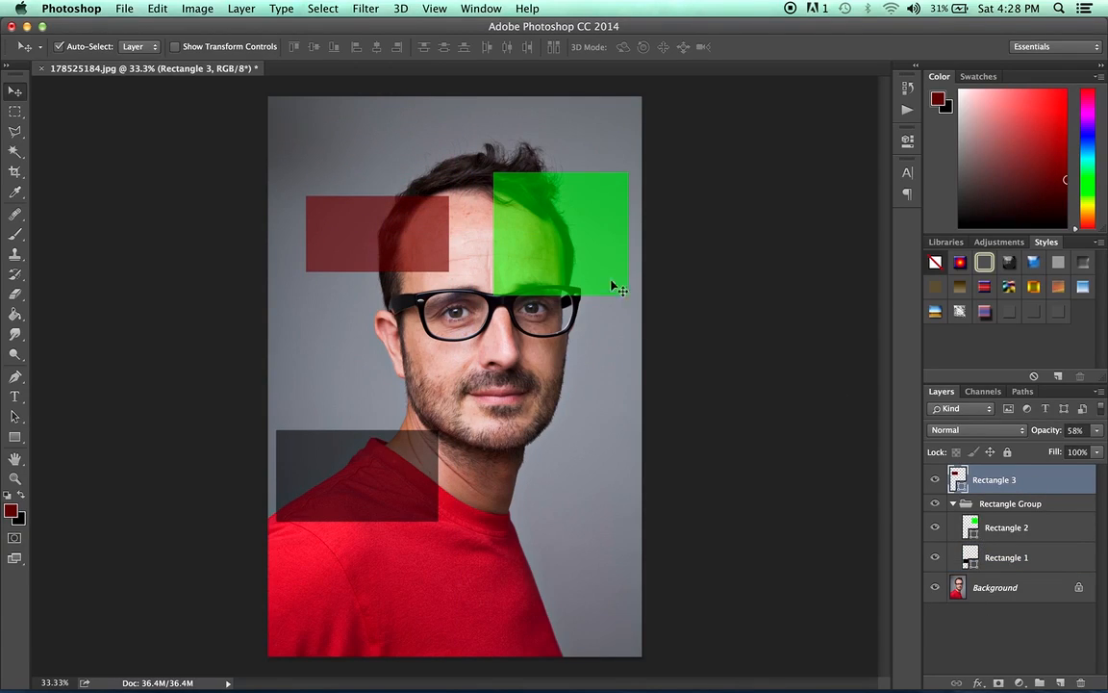
- Select the rectangles in turn on the canvas, ending with the dark red one, and move it slightly up with Auto-Select off
click(574, 246)
click(387, 462)
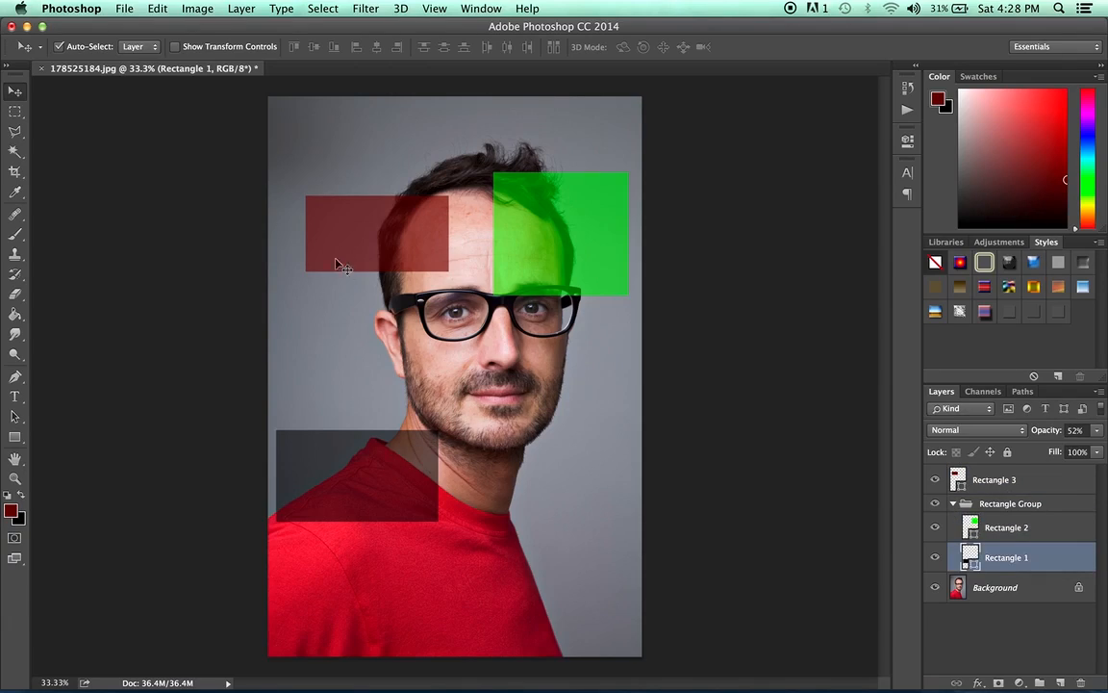
click(338, 217)
click(567, 251)
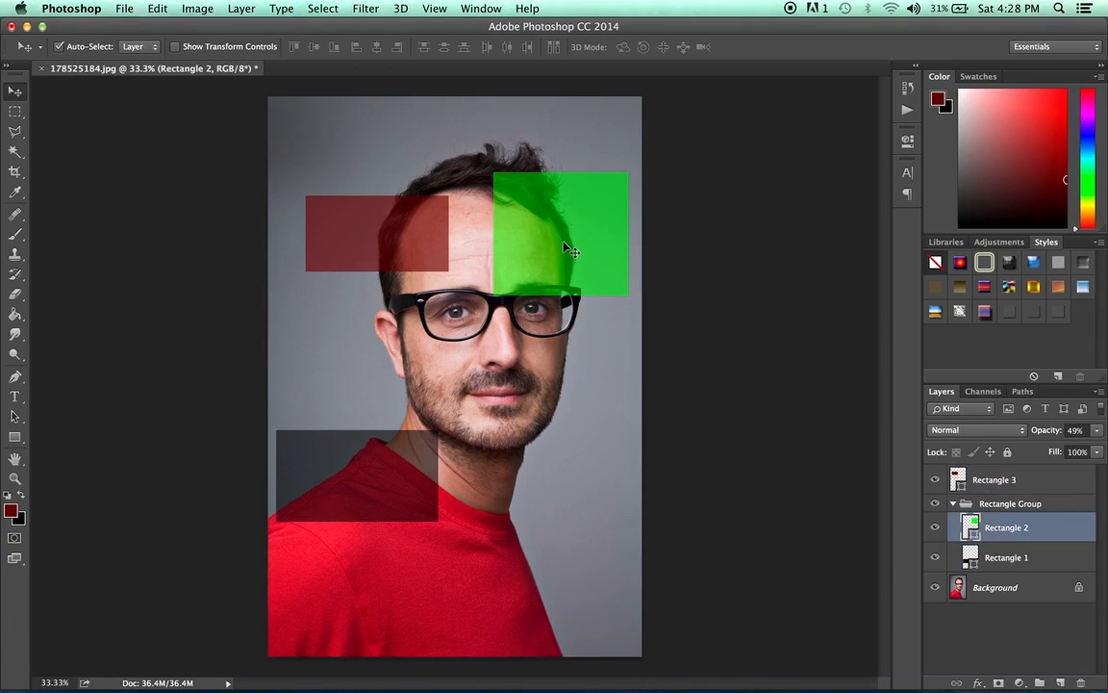
click(409, 449)
click(404, 241)
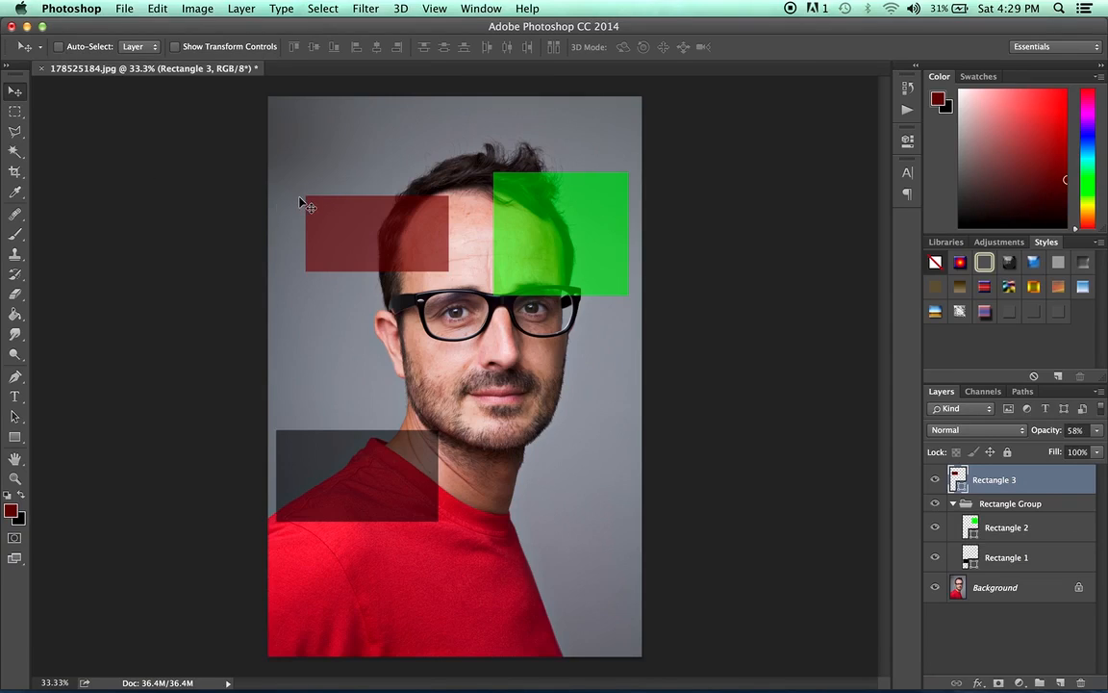
drag(383, 219, 380, 189)
drag(394, 188, 392, 188)
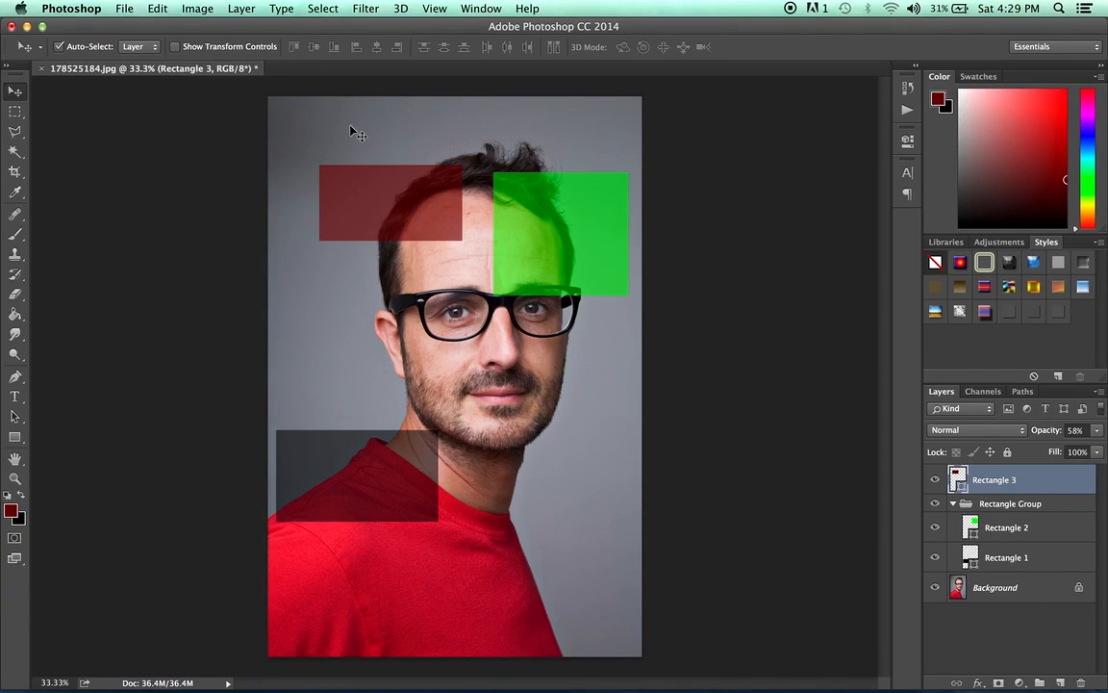
- Set Auto-Select to Group and move the Rectangle Group up until the green rectangle reaches the canvas's upper edge
click(133, 46)
click(146, 35)
drag(568, 435, 551, 240)
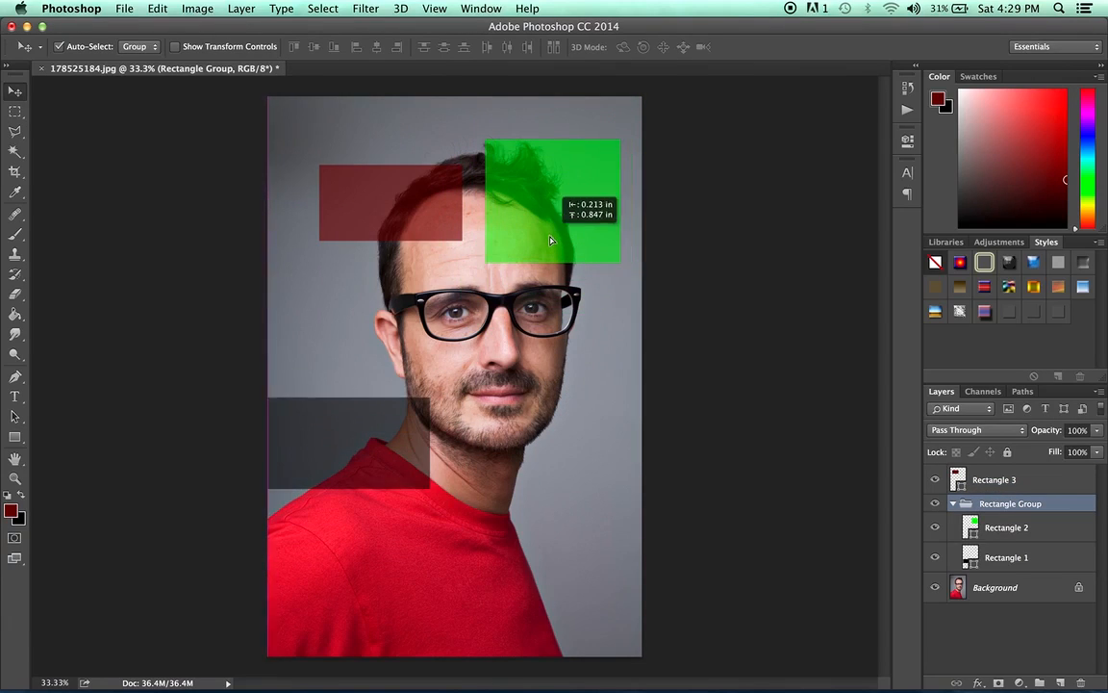
drag(374, 453, 373, 402)
drag(379, 507, 415, 529)
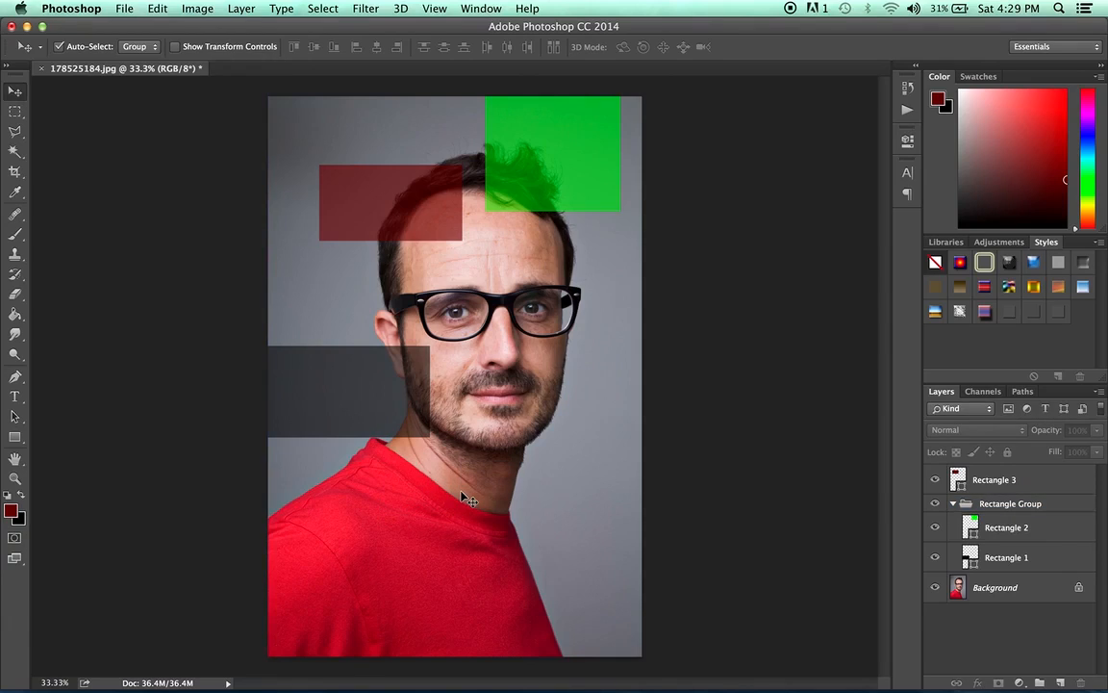
- Set Auto-Select to Layer and select the dark red rectangle on the canvas
click(139, 53)
click(129, 60)
click(375, 196)
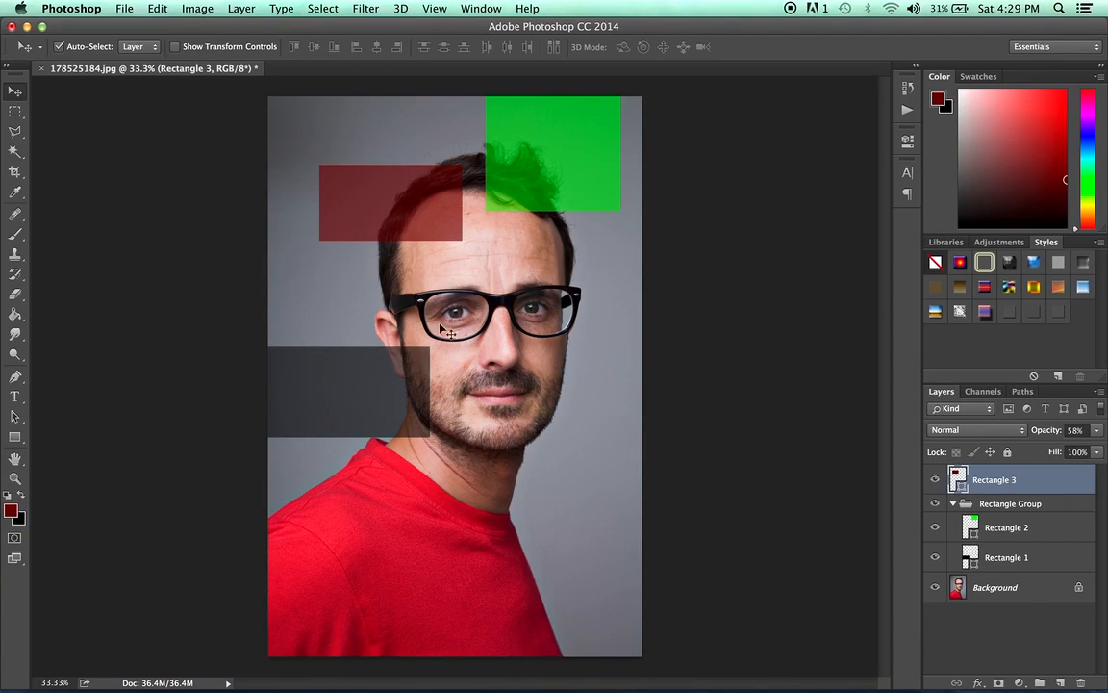
- Review the Transform commands available for the dark red rectangle without applying any
click(154, 8)
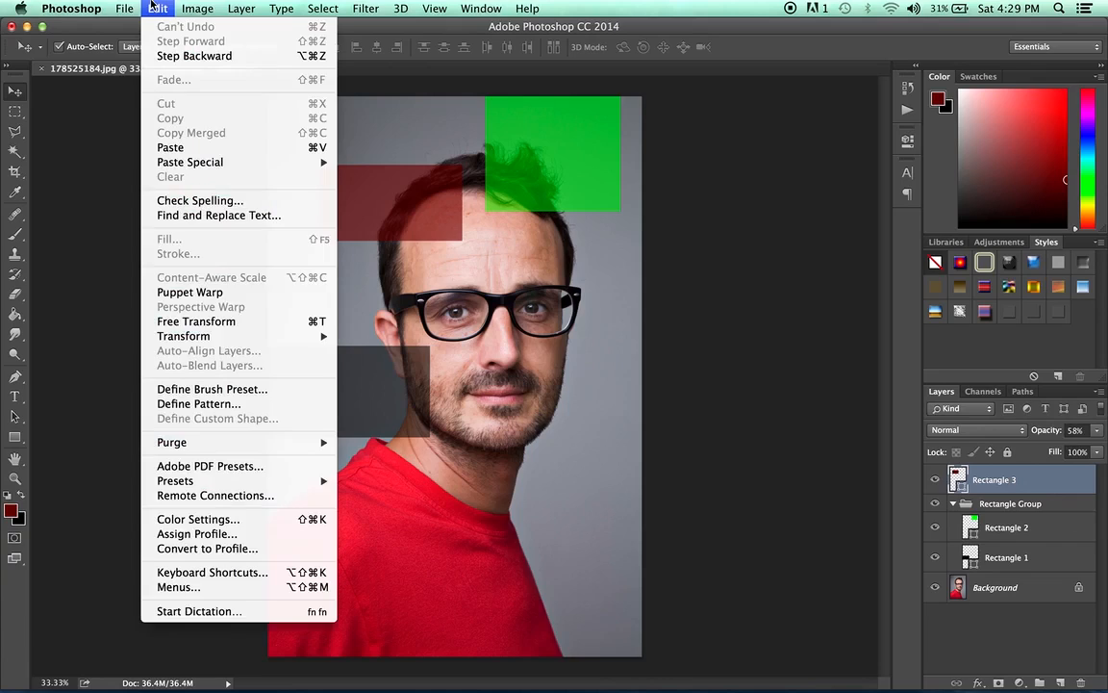
mouse_move(198, 336)
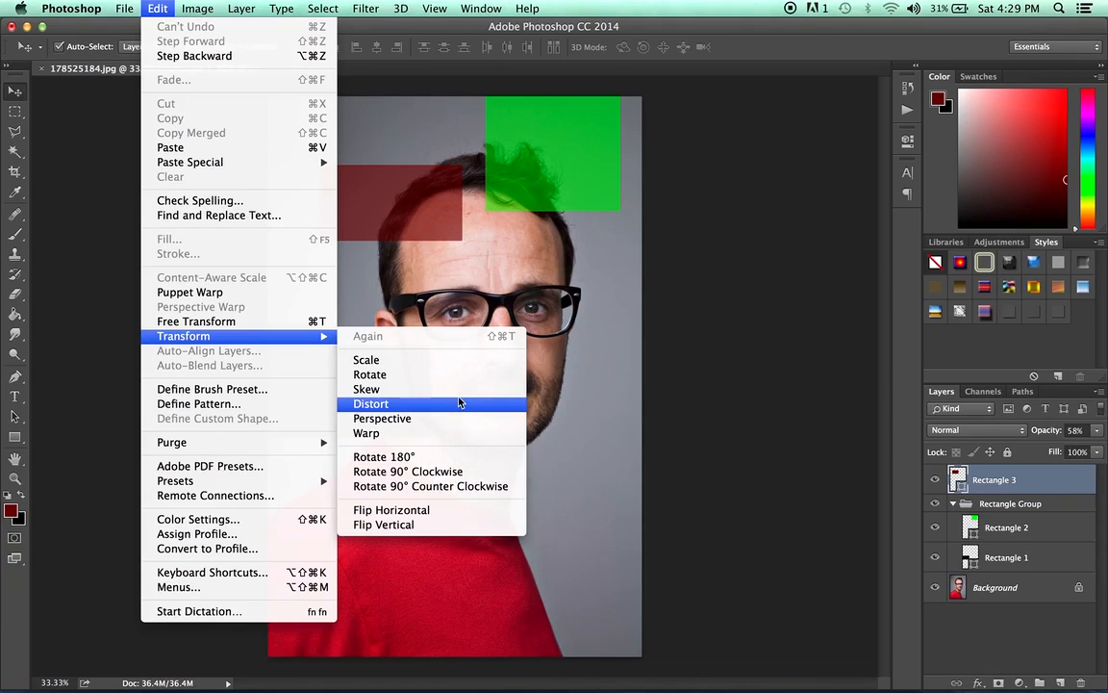
click(428, 199)
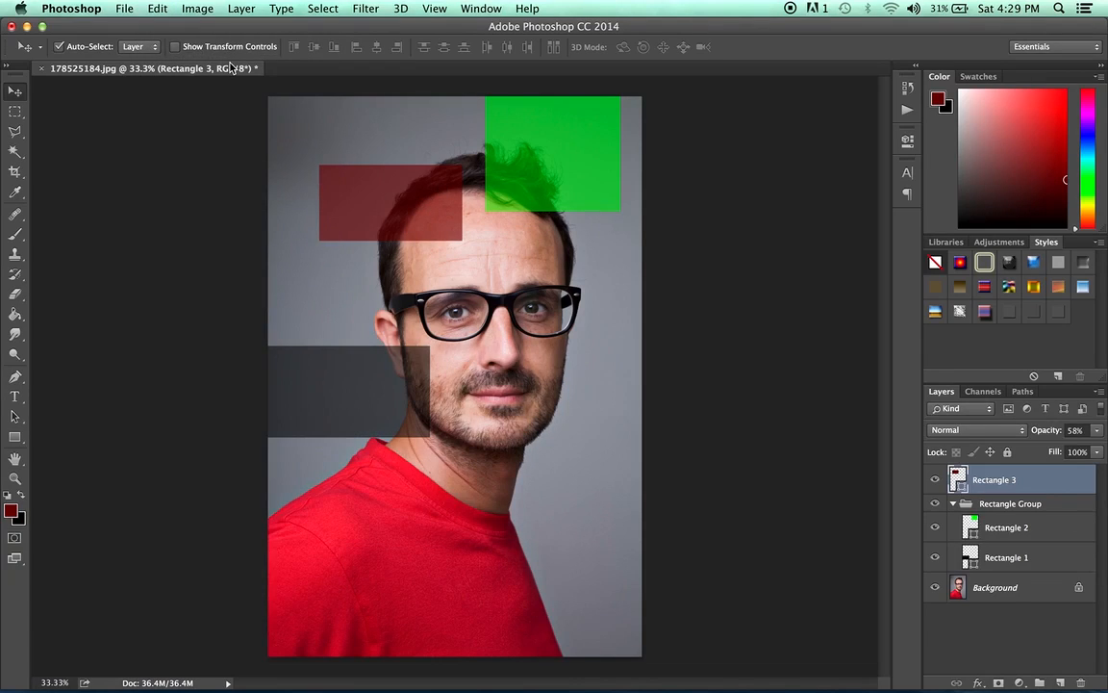
- Enable Show Transform Controls, rotate the dark red rectangle to about -51° and return it to 0°
click(175, 46)
drag(309, 152, 301, 234)
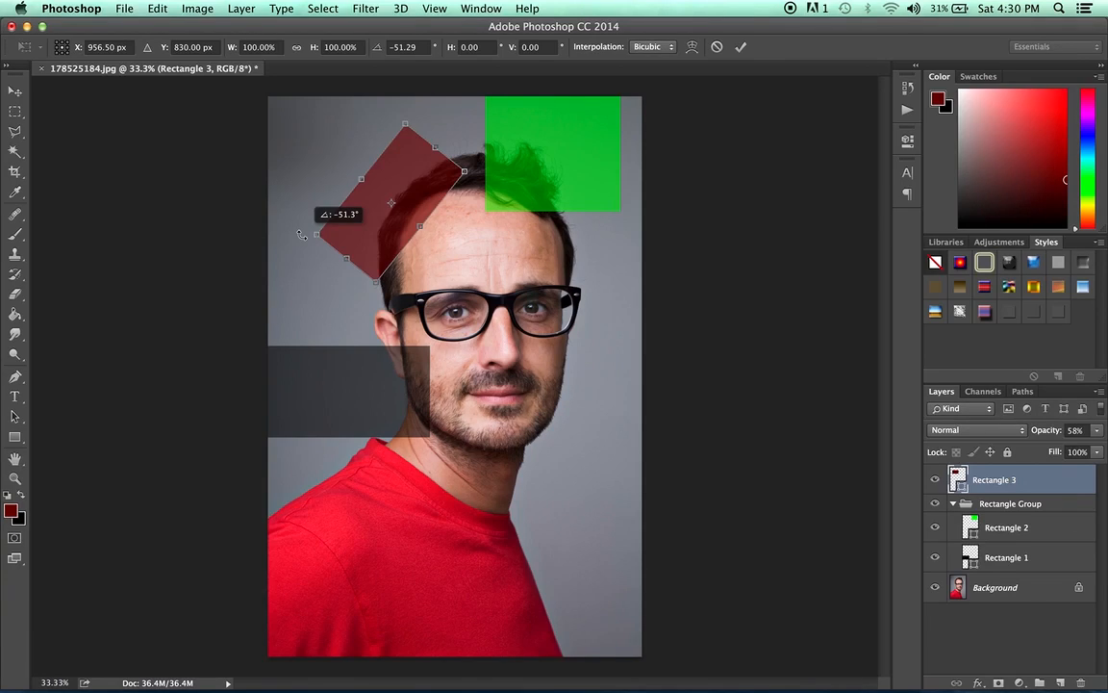
drag(301, 233, 325, 156)
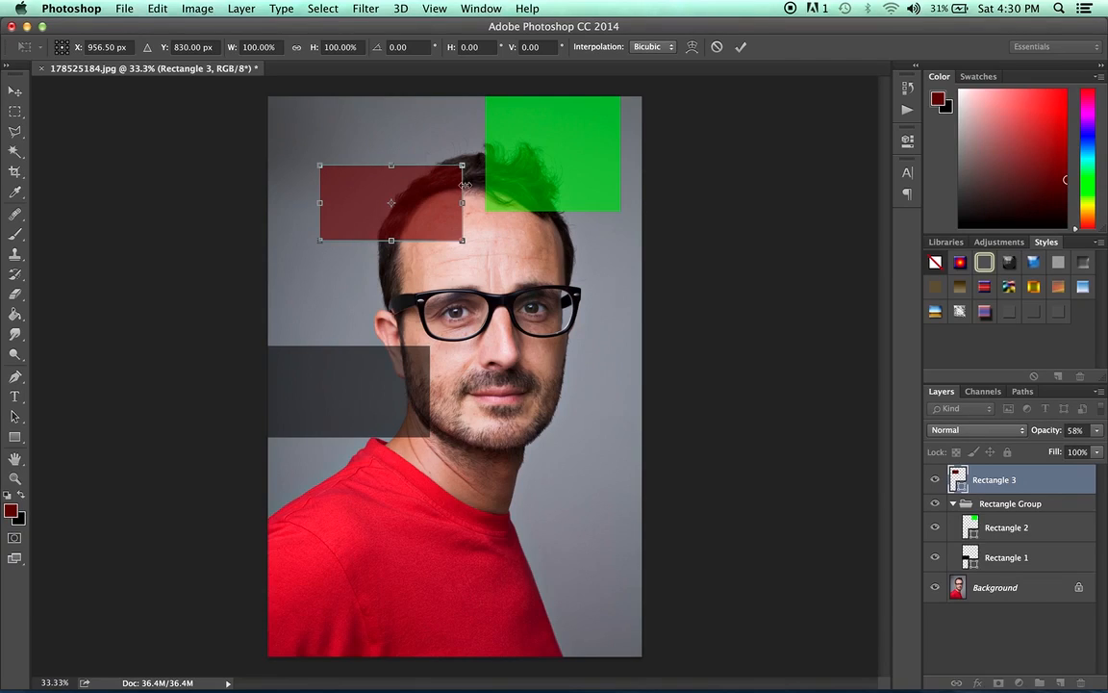
- Scale the dark red rectangle freehand to about 89% width and 83% height
drag(464, 245, 488, 256)
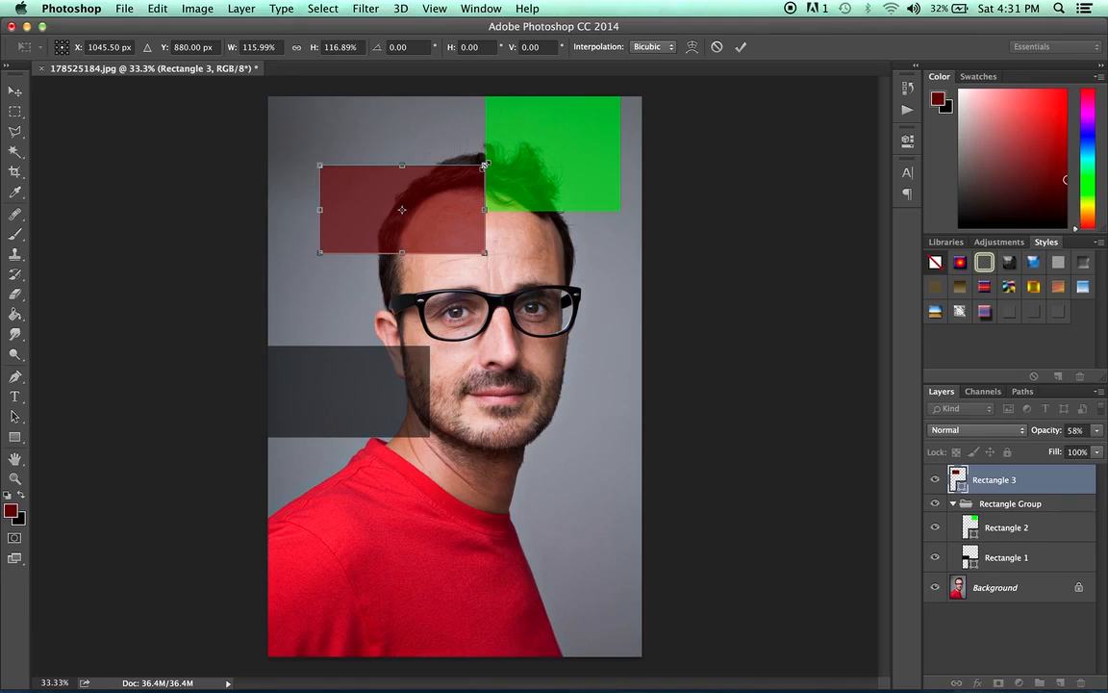
drag(485, 165, 421, 199)
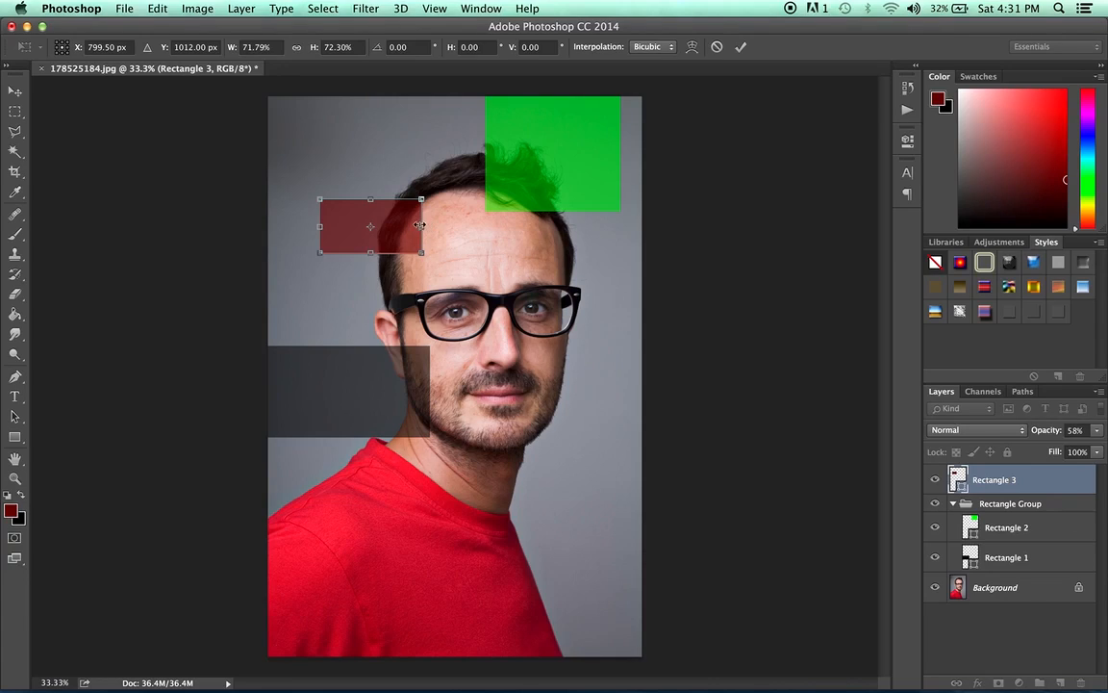
mouse_move(423, 226)
mouse_down()
mouse_move(343, 228)
mouse_move(431, 227)
mouse_up()
mouse_move(428, 198)
mouse_down()
mouse_move(374, 225)
mouse_move(486, 164)
mouse_move(449, 197)
mouse_up()
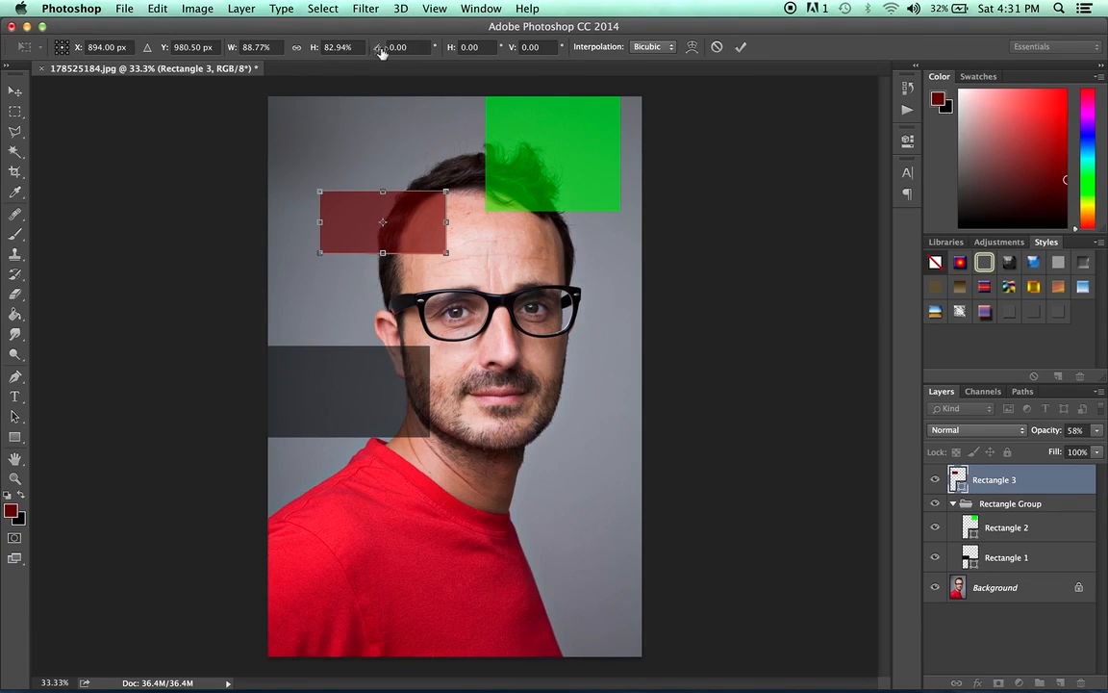
- Set the dark red rectangle's rotation angle to 34.5°
click(483, 47)
drag(418, 46, 360, 46)
text(34.5)
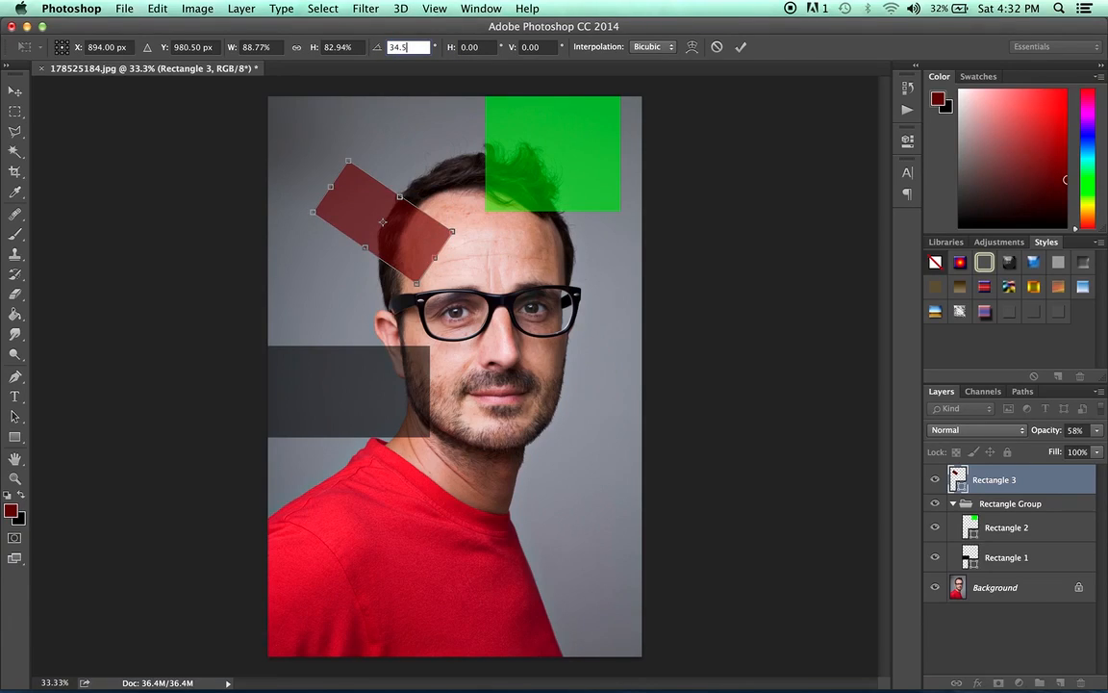
- Try rotation angles of 56° and 90° on the dark red rectangle, and undo the last rotation
key(Return)
click(368, 48)
text(56)
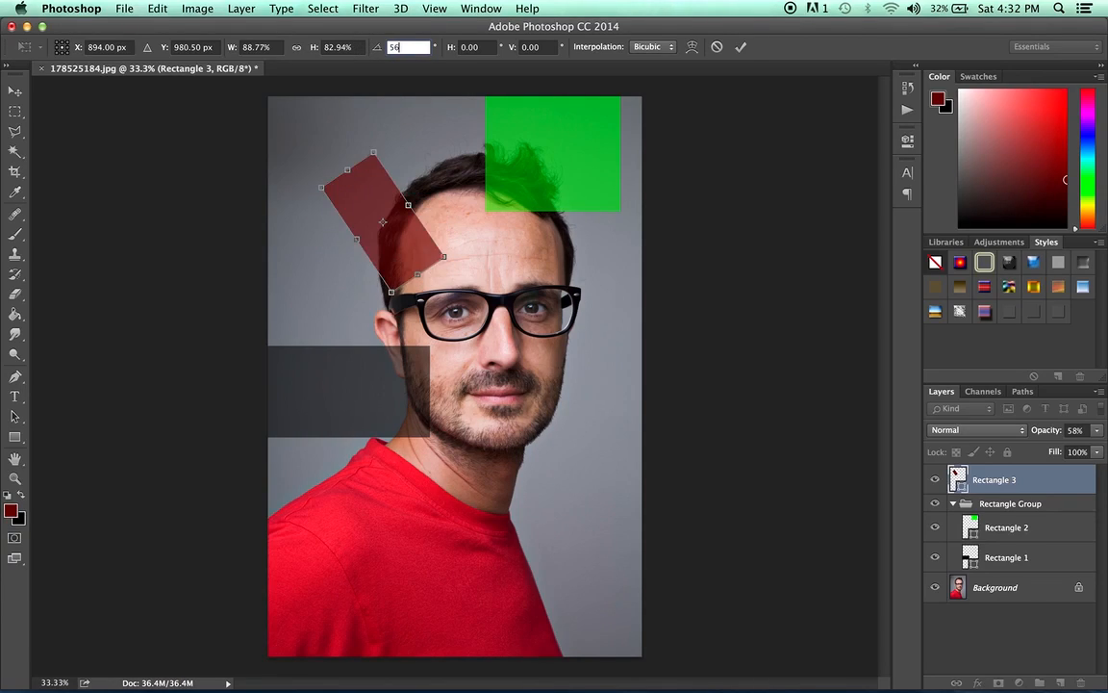
key(BackSpace)
key(BackSpace)
text(90)
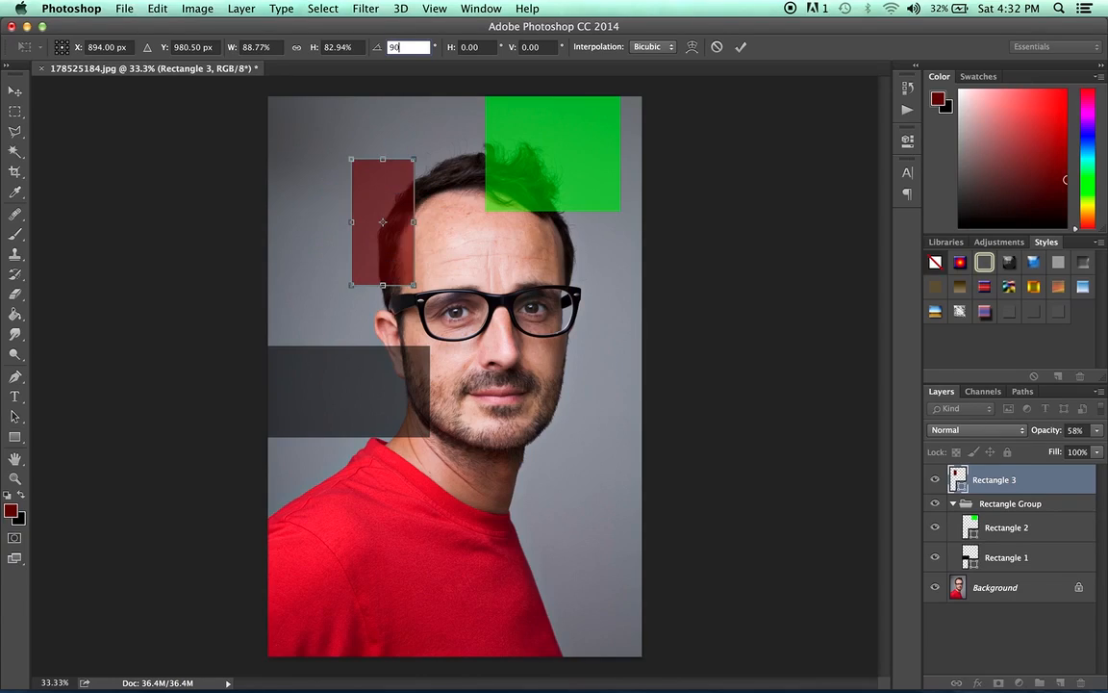
key(BackSpace)
key(BackSpace)
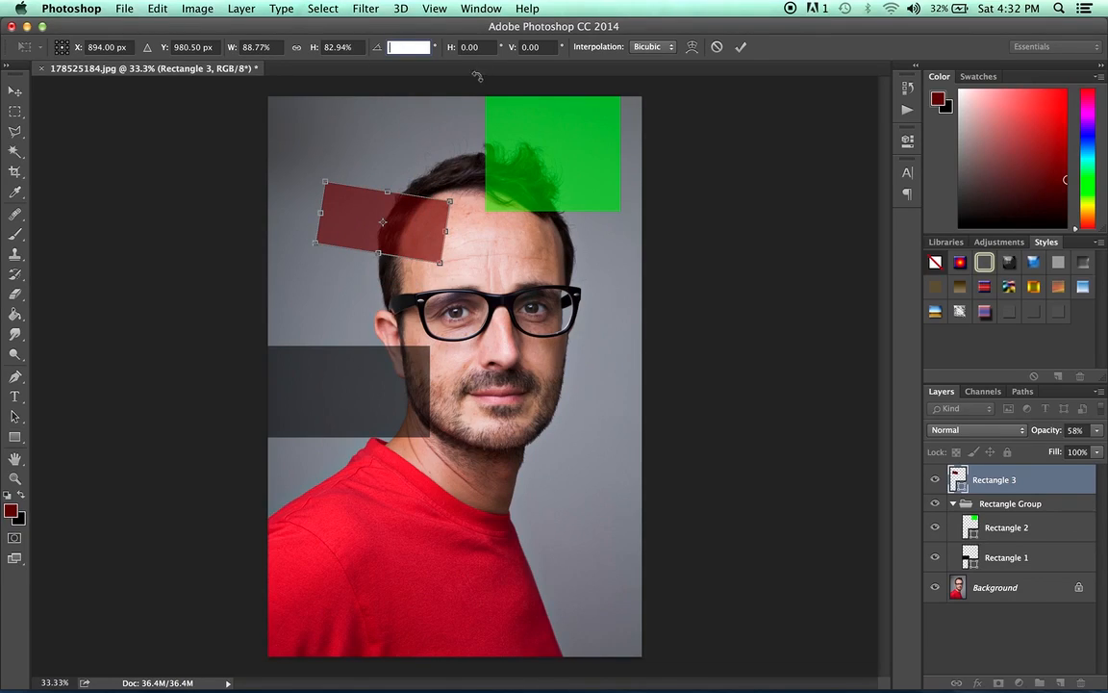
key(super+z)
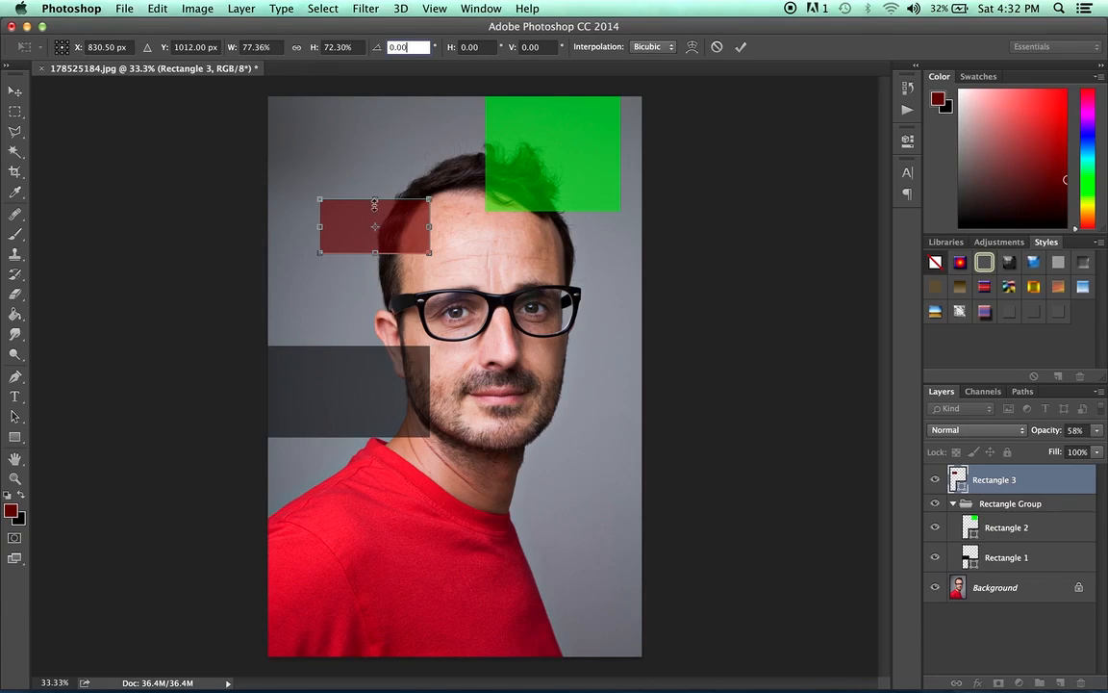
- Review the transform's Interpolation options and return to the Move tool, discarding the pending transformation
click(652, 46)
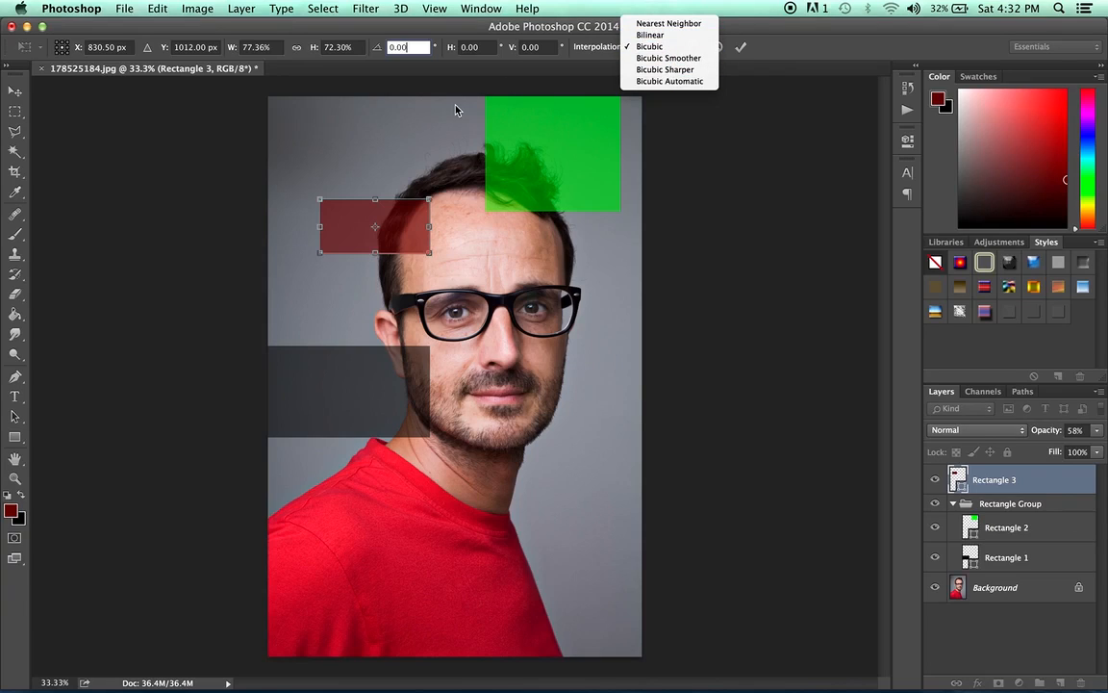
click(15, 93)
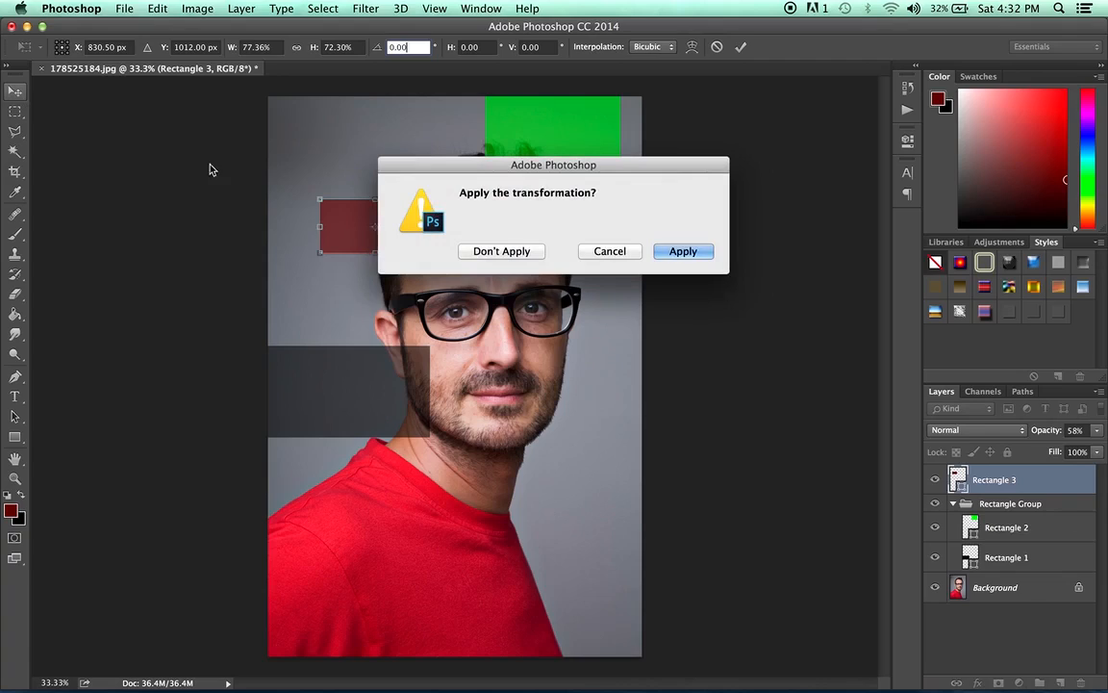
click(501, 251)
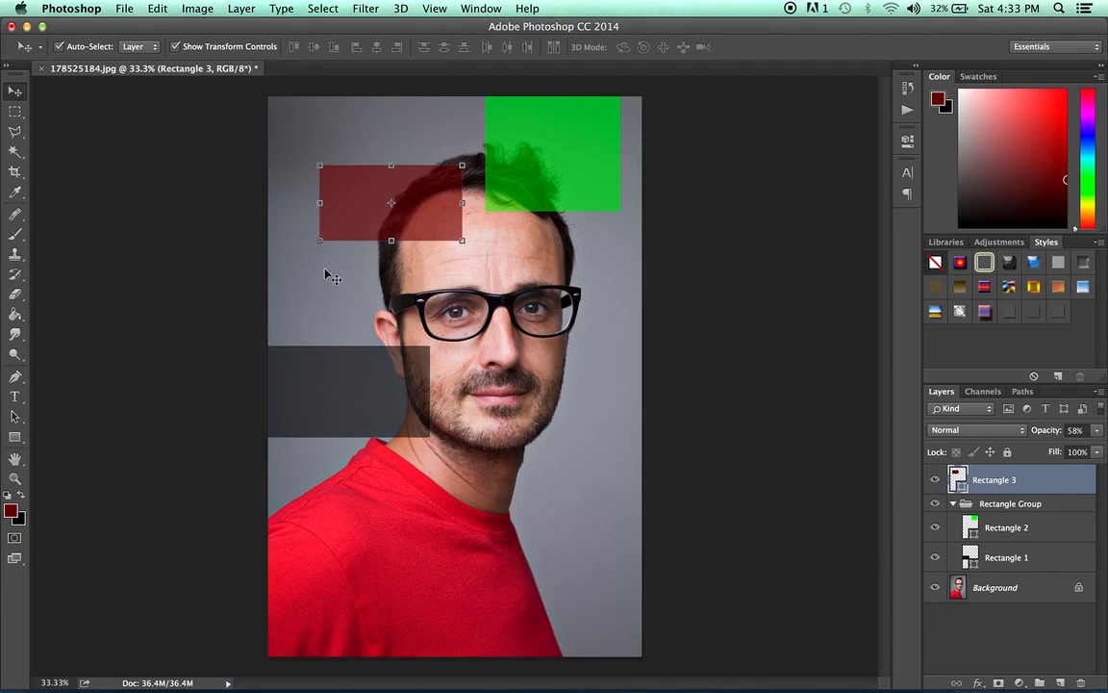
- Shift the green and dark gray rectangles together slightly downward and to the right, and align their top edges
click(608, 183)
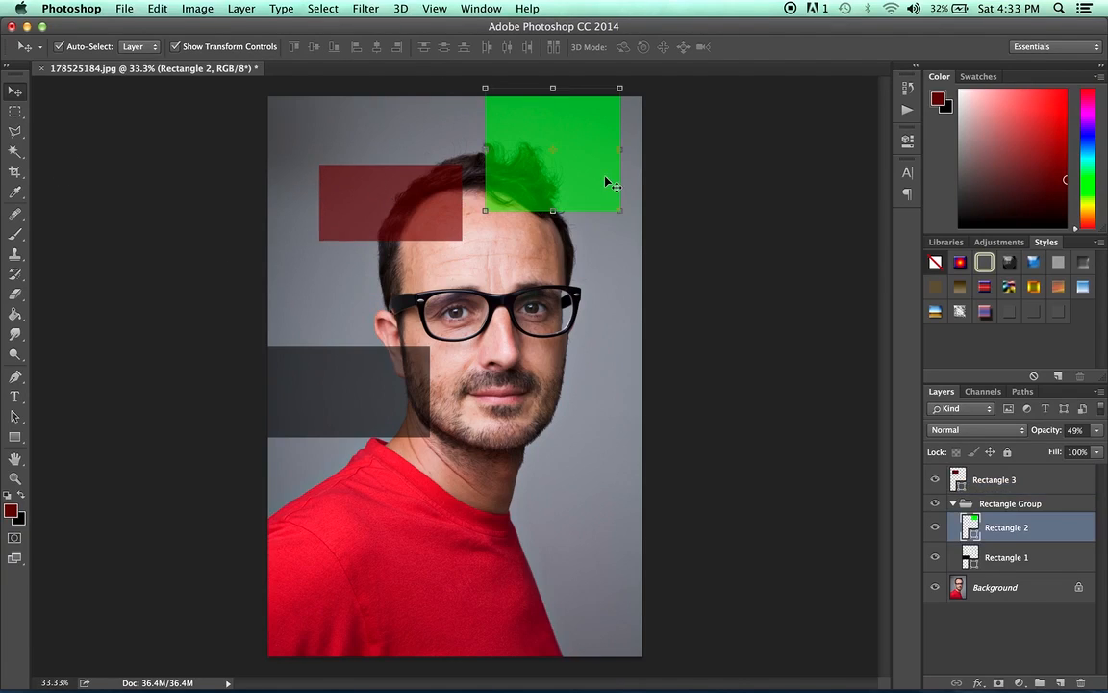
shift+click(1038, 558)
shift+click(1028, 482)
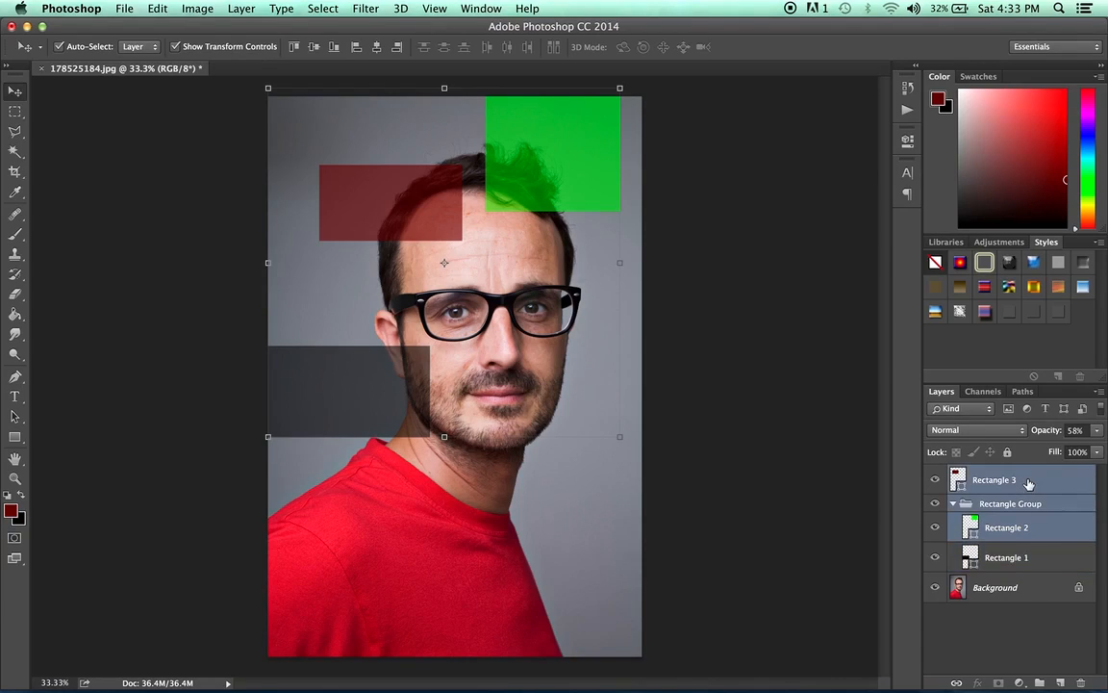
shift+click(953, 557)
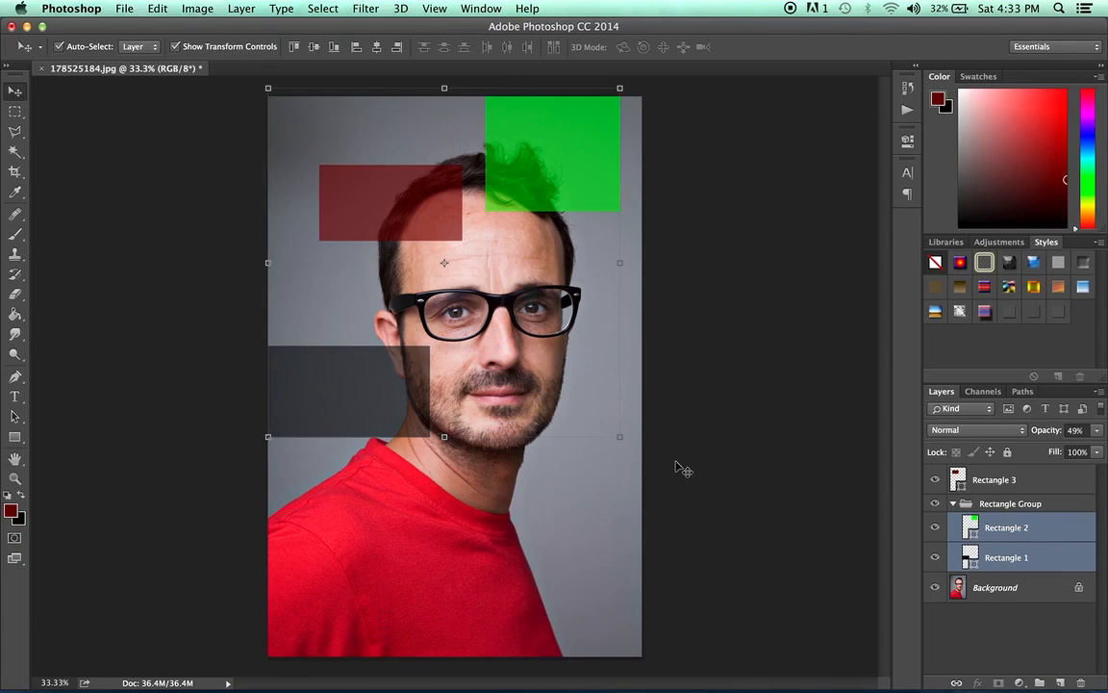
drag(553, 140, 563, 168)
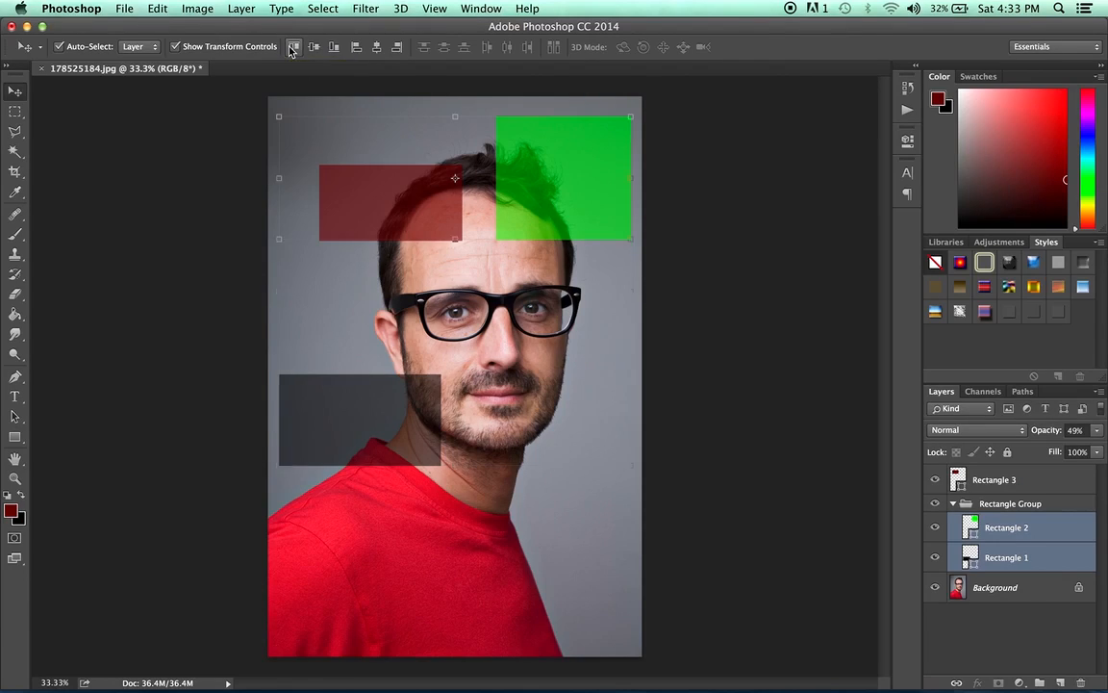
click(292, 47)
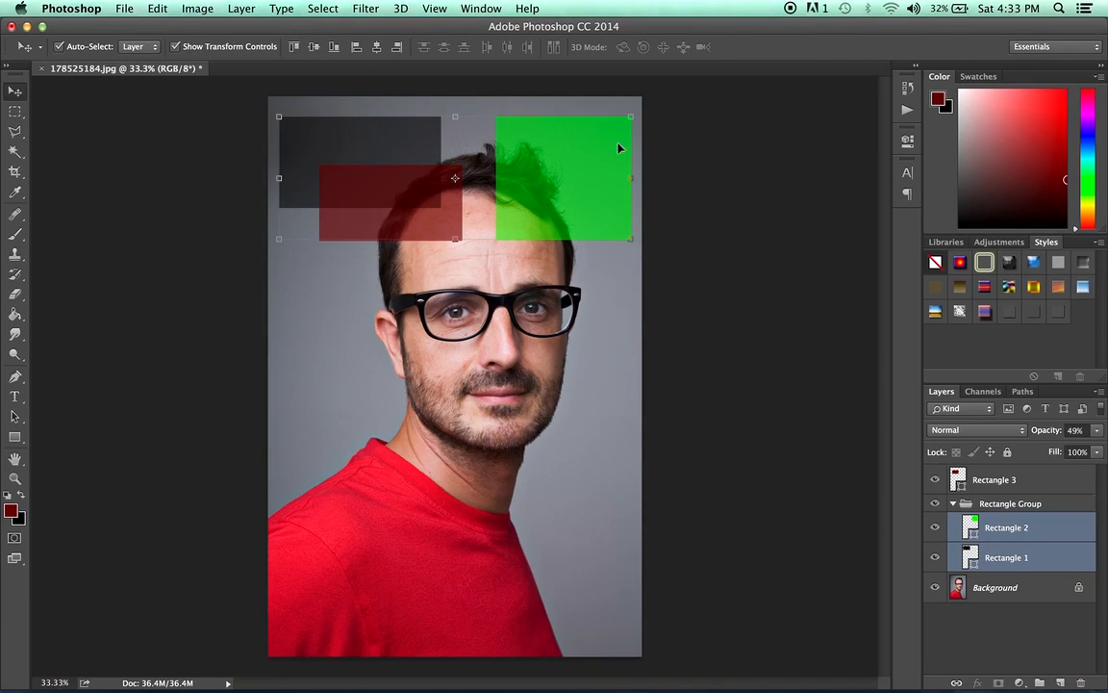
- Move only the green rectangle down over the face, and align its top edge with the dark gray rectangle again
click(713, 192)
drag(586, 159, 578, 329)
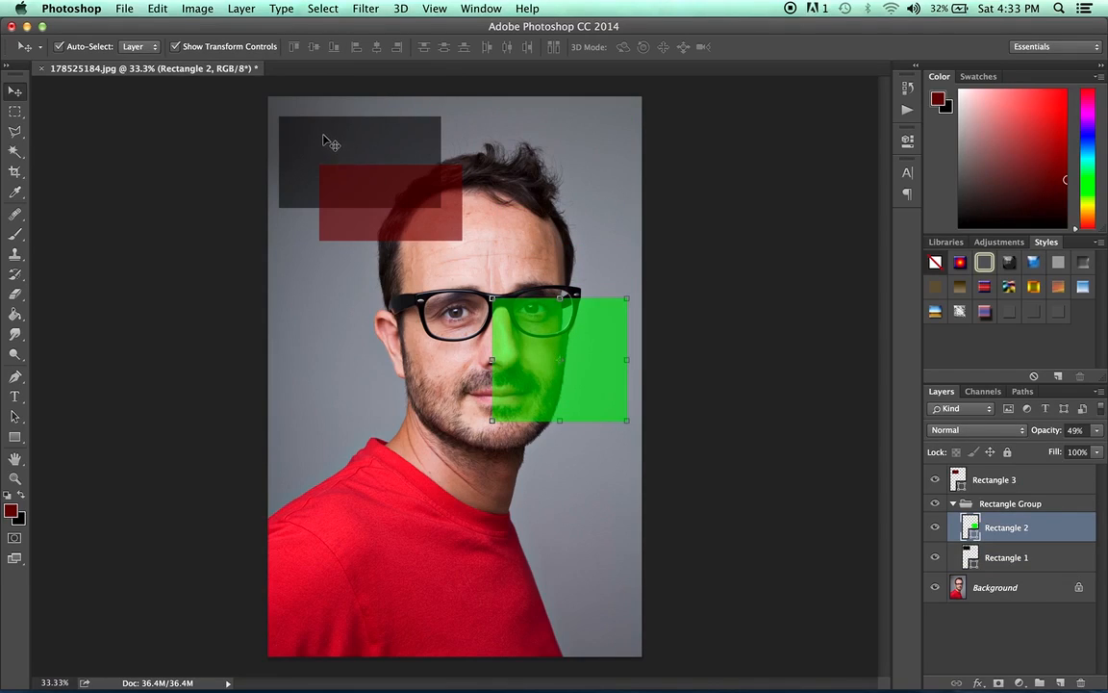
shift+click(409, 153)
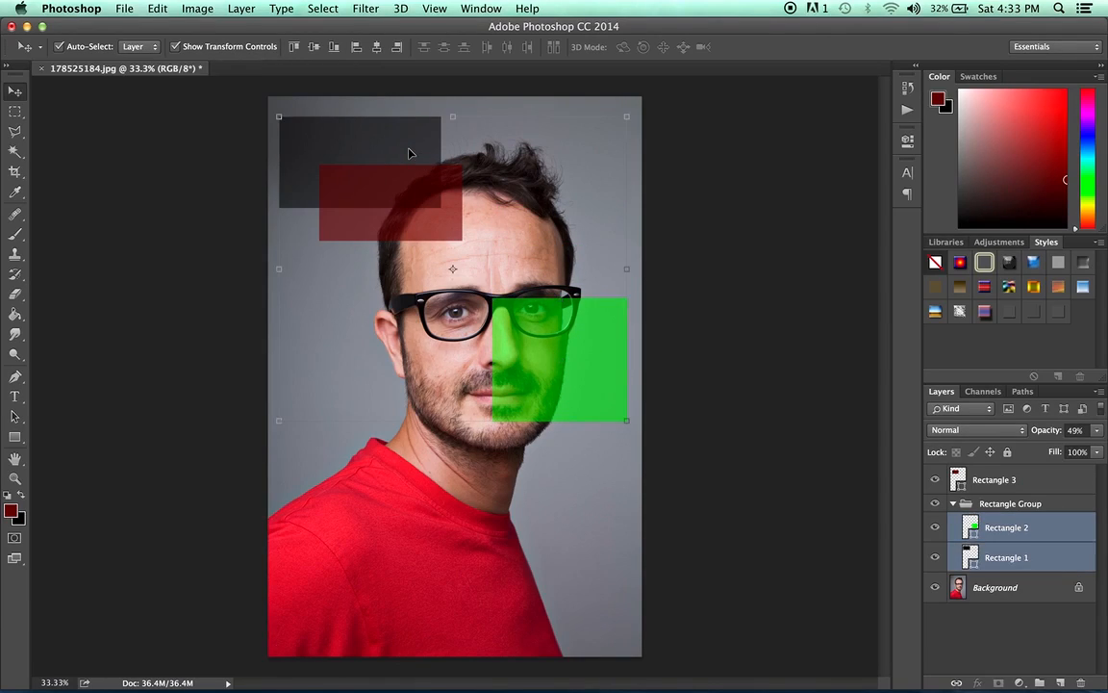
click(297, 46)
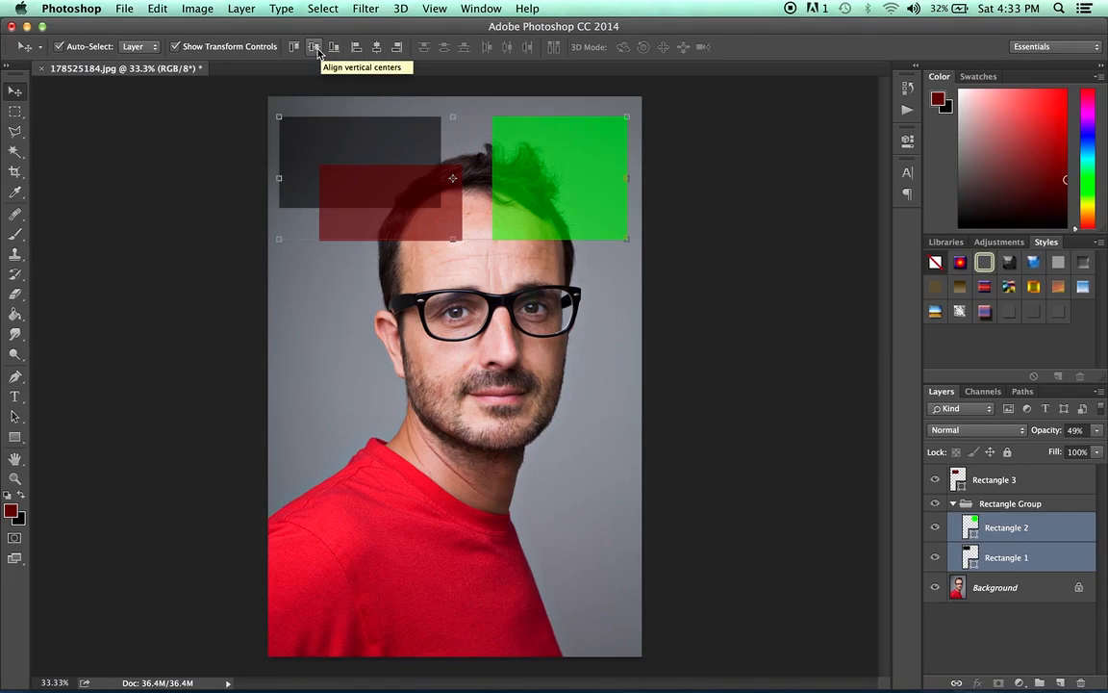
- Align the green and dark gray rectangles by vertical centers, bottom edges, left edges, horizontal centers and right edges in turn
click(318, 50)
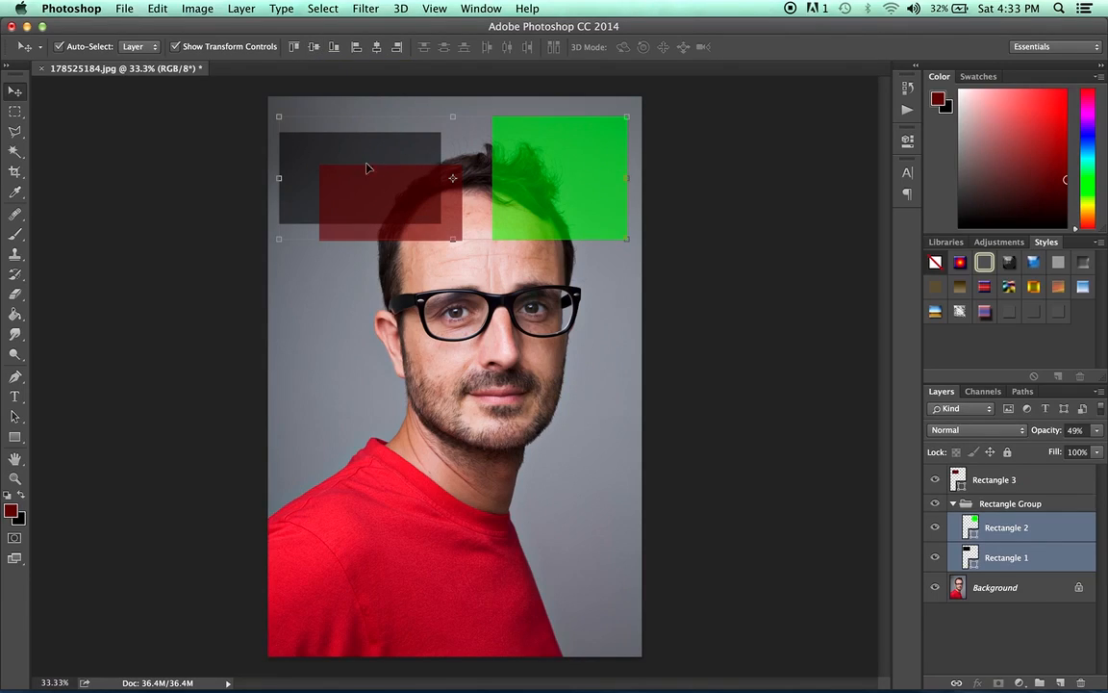
click(335, 47)
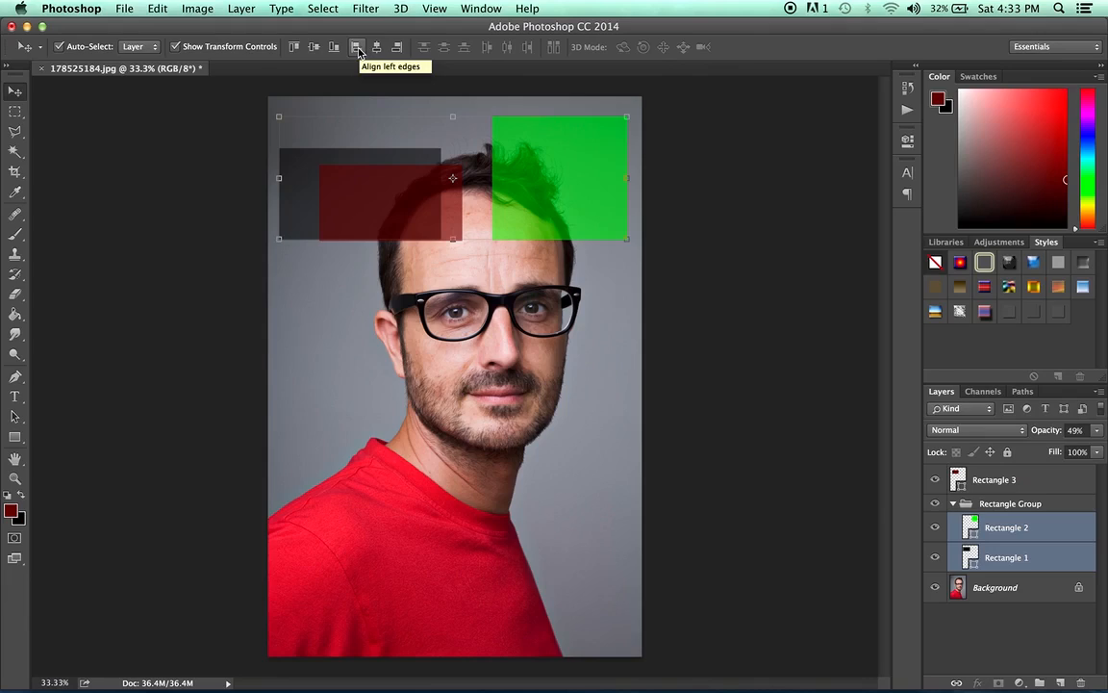
click(356, 48)
click(378, 48)
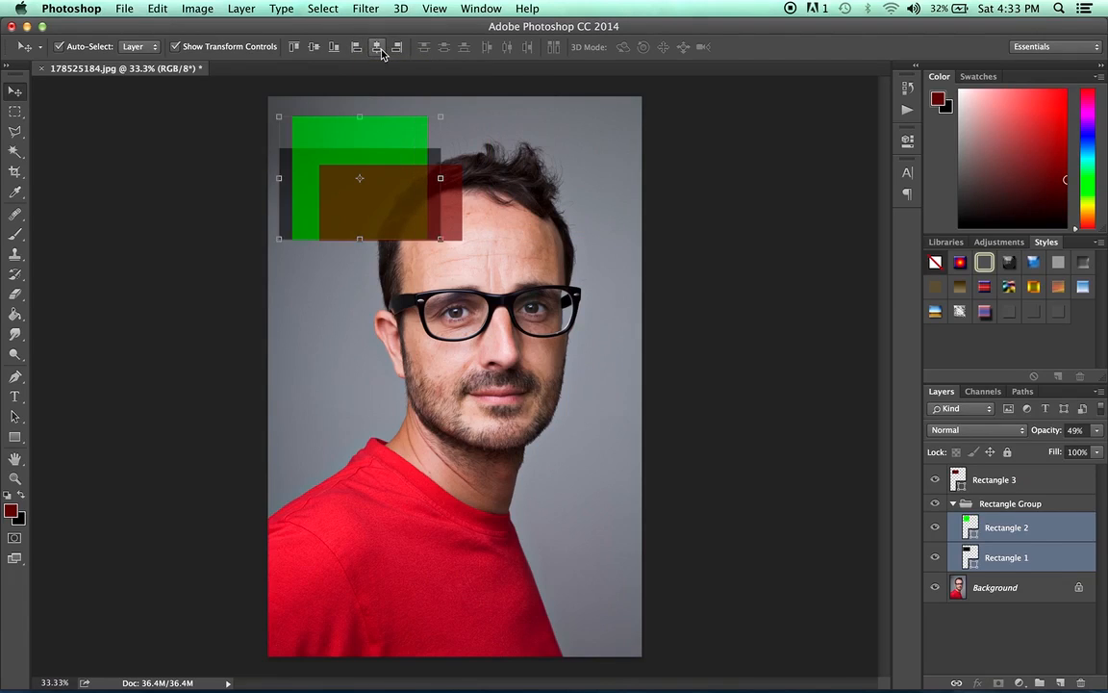
click(397, 47)
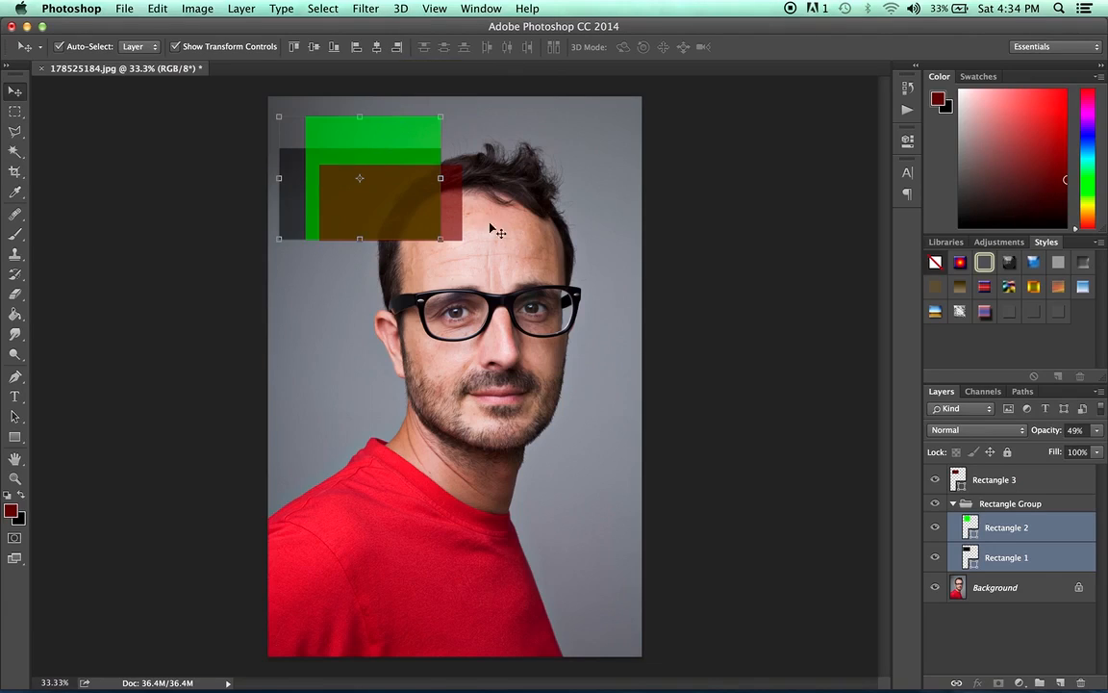
- Select Rectangle 3 through Rectangle 2, including Rectangle Group, and align their right edges
click(1029, 479)
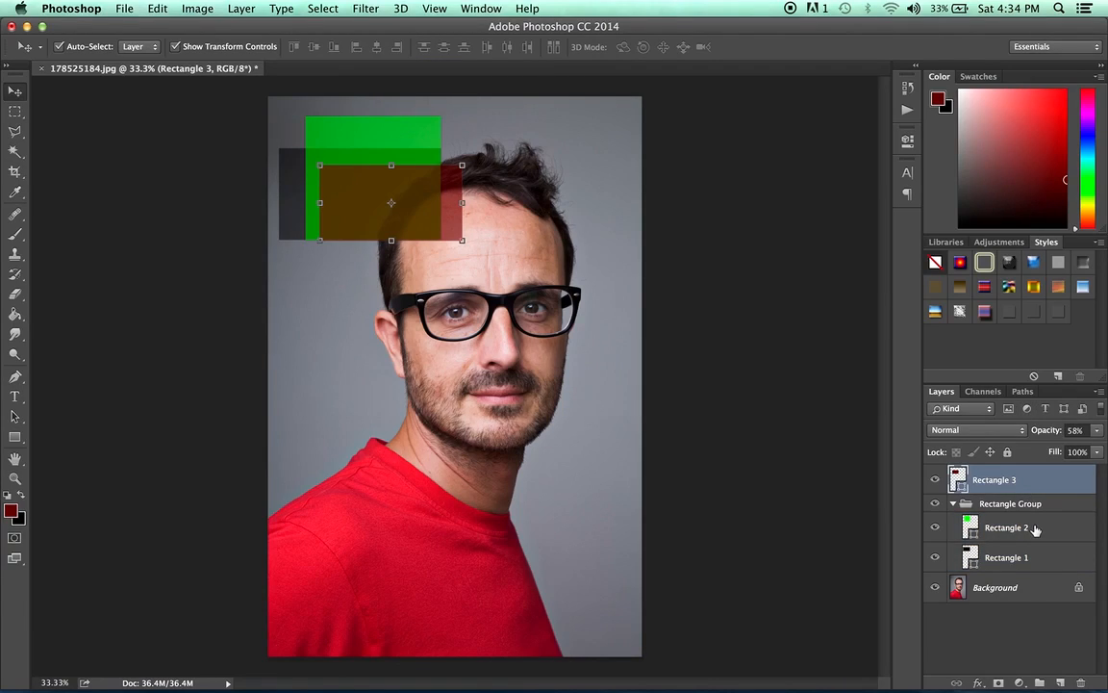
shift+click(1035, 529)
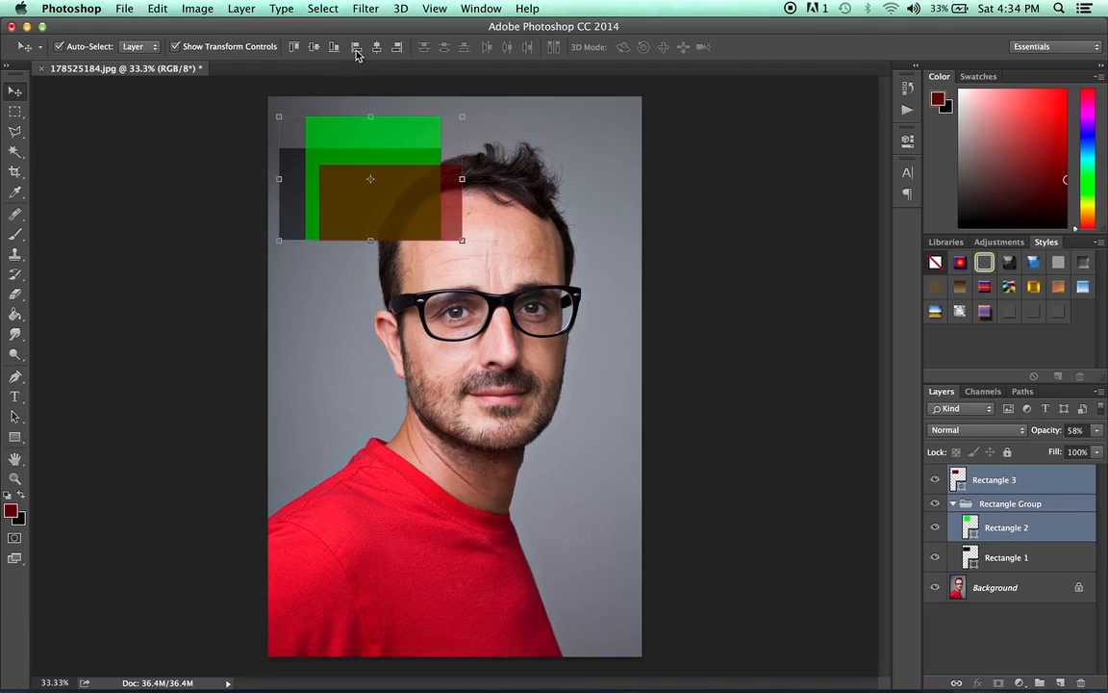
click(396, 47)
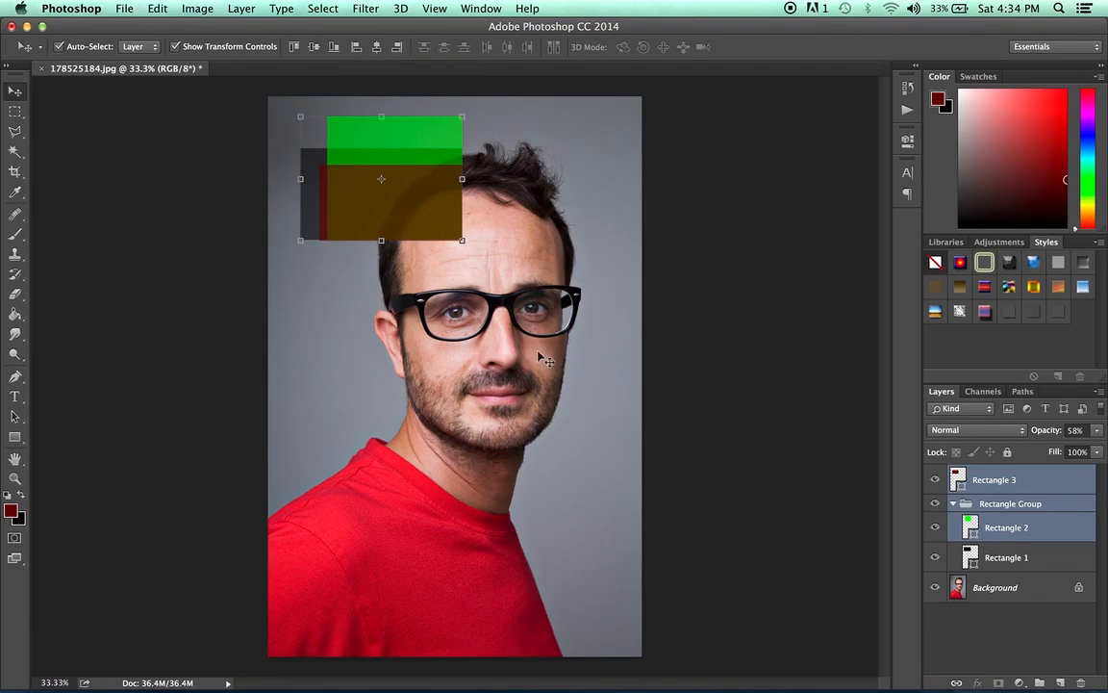